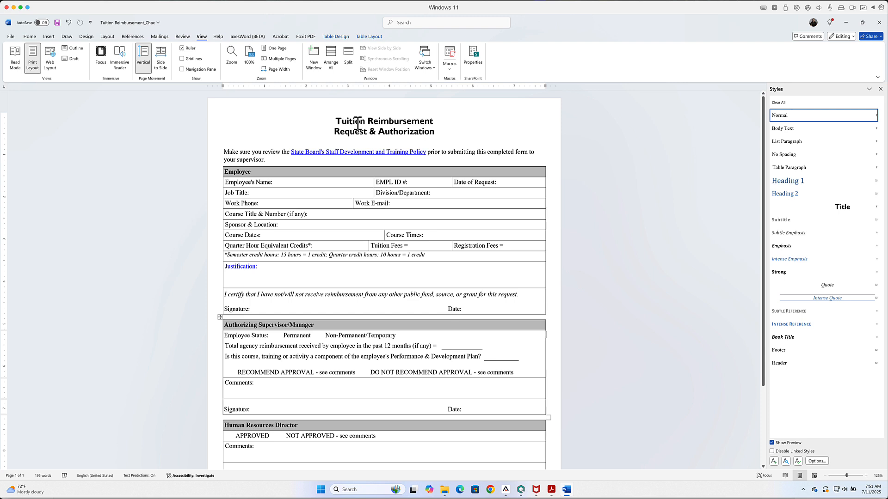
Step: Try the default Heading 1 style on the form's title, and undo it
{"action": "left_click", "coordinate": [357, 124]}
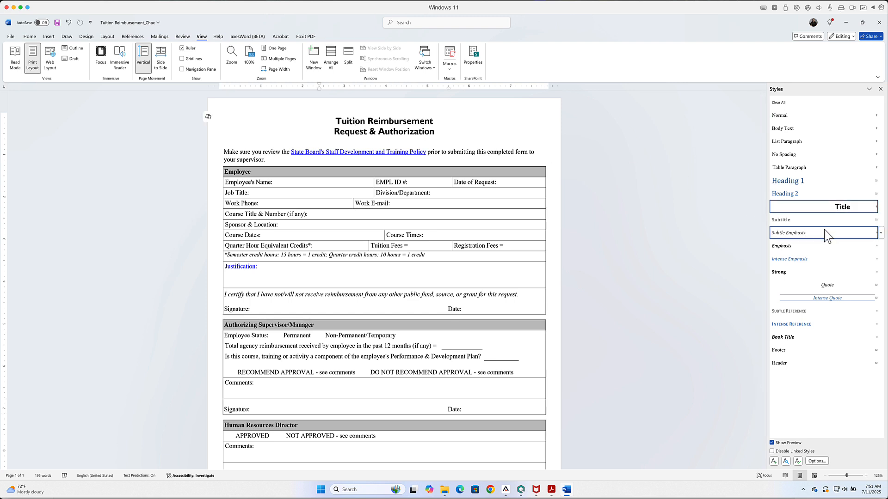
{"action": "mouse_move", "coordinate": [814, 209]}
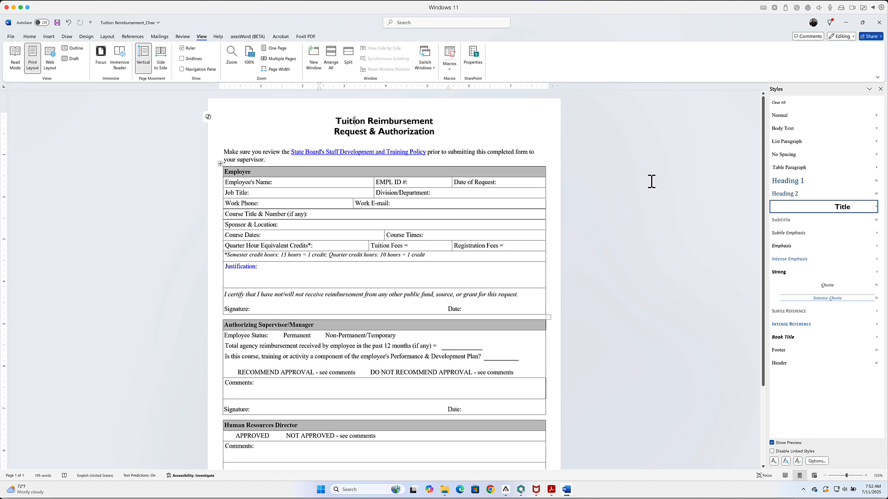
{"action": "mouse_move", "coordinate": [793, 184]}
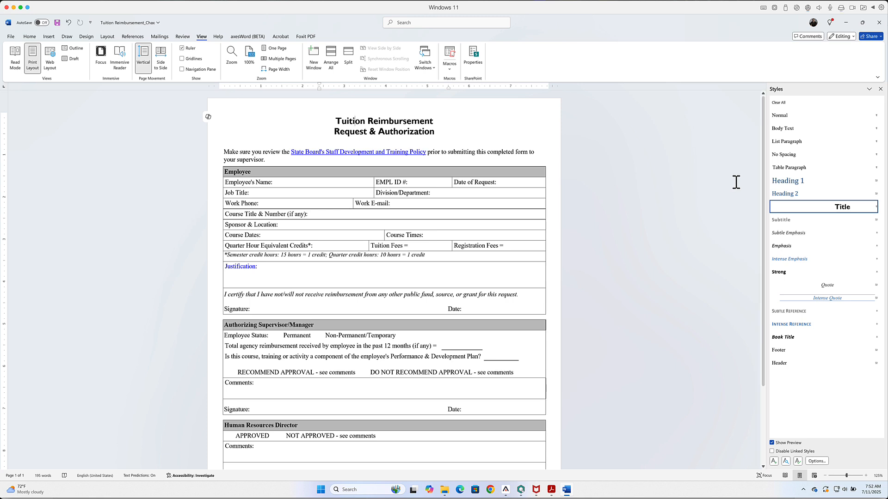
{"action": "left_click", "coordinate": [816, 186]}
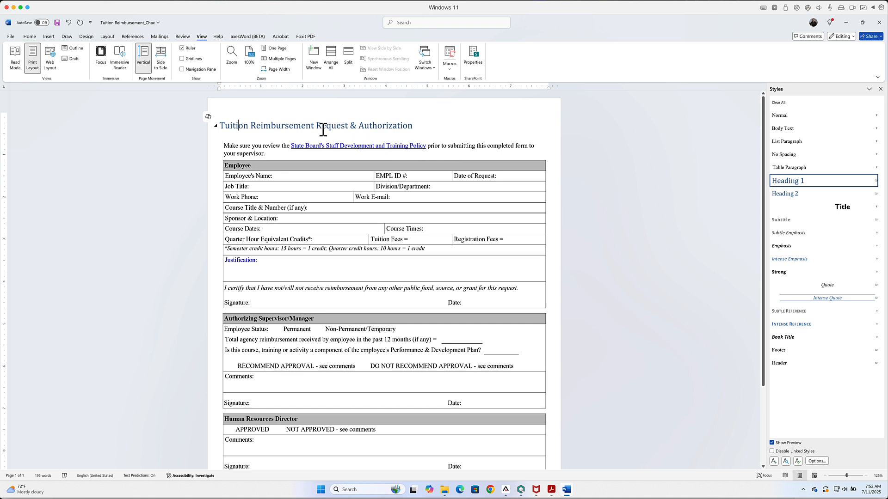
{"action": "left_click", "coordinate": [69, 22]}
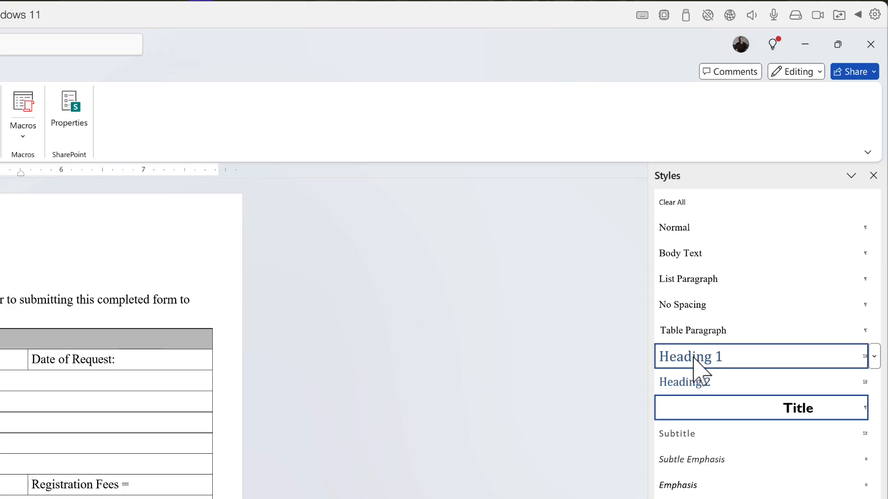
Step: Update the Heading 1 style to match the title "Tuition Reimbursement Request & Authorization", keeping the title's existing look
{"action": "mouse_move", "coordinate": [704, 363]}
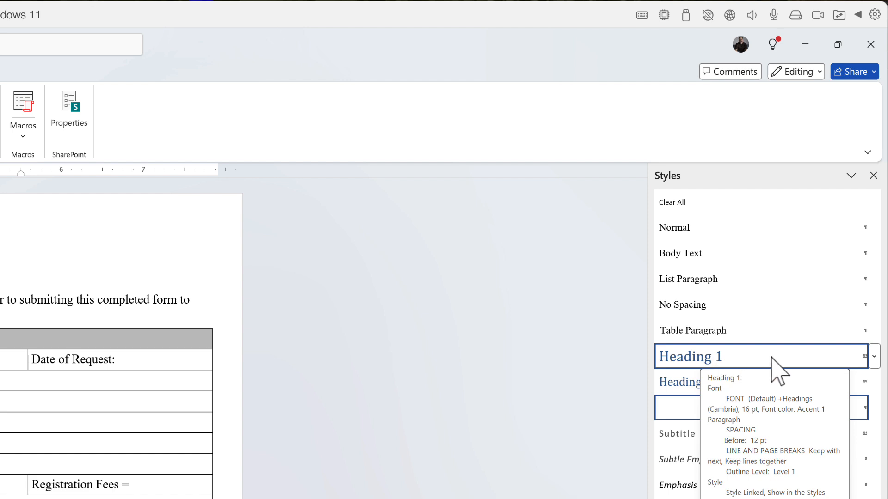
{"action": "left_click", "coordinate": [874, 356]}
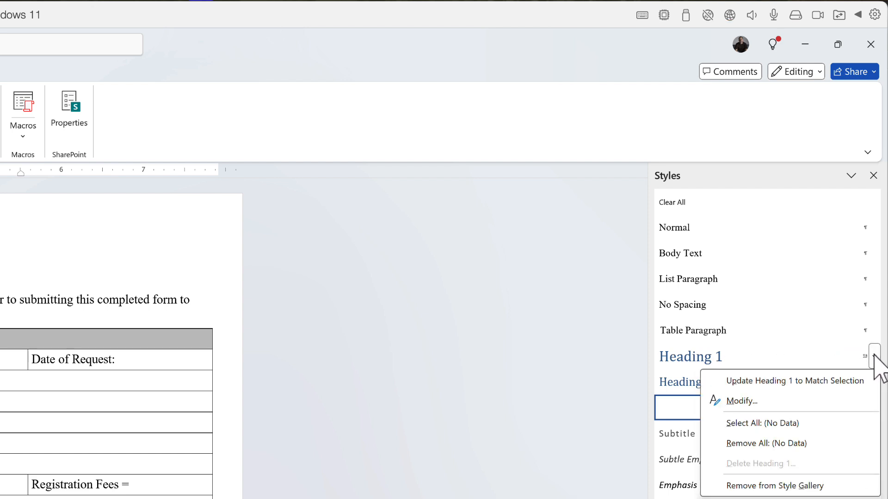
{"action": "left_click", "coordinate": [833, 381]}
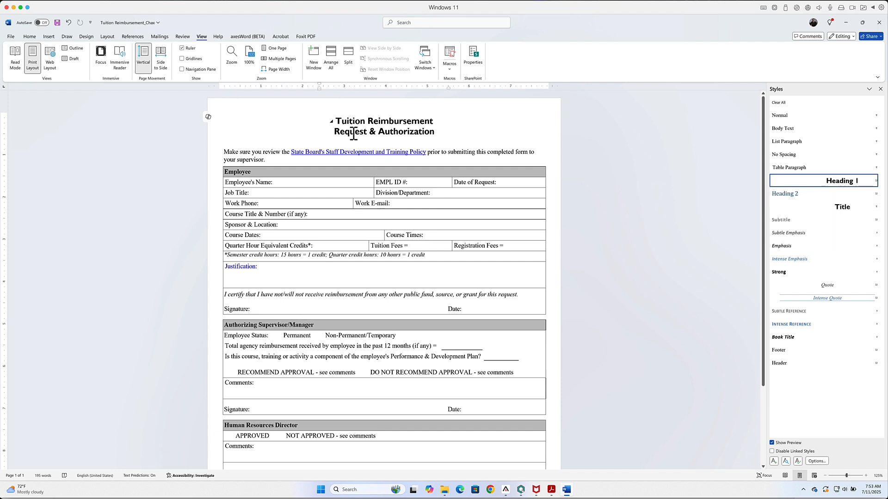
{"action": "triple_click", "coordinate": [373, 126]}
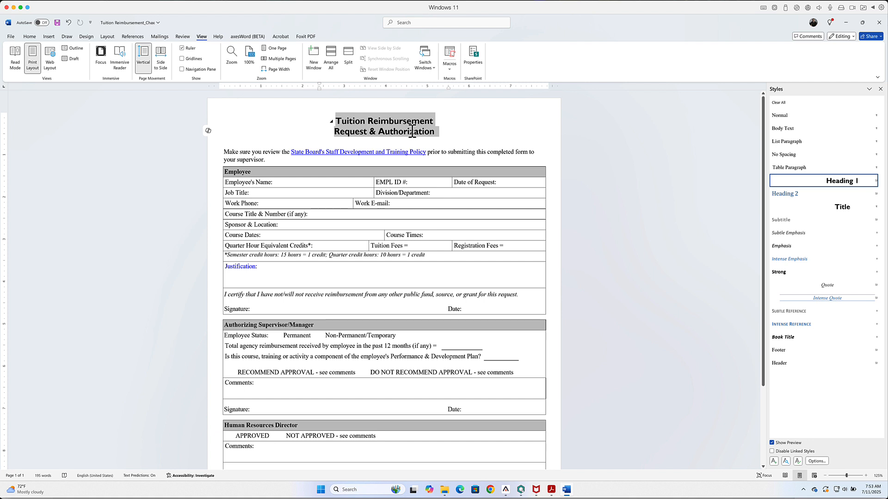
{"action": "left_click", "coordinate": [628, 154]}
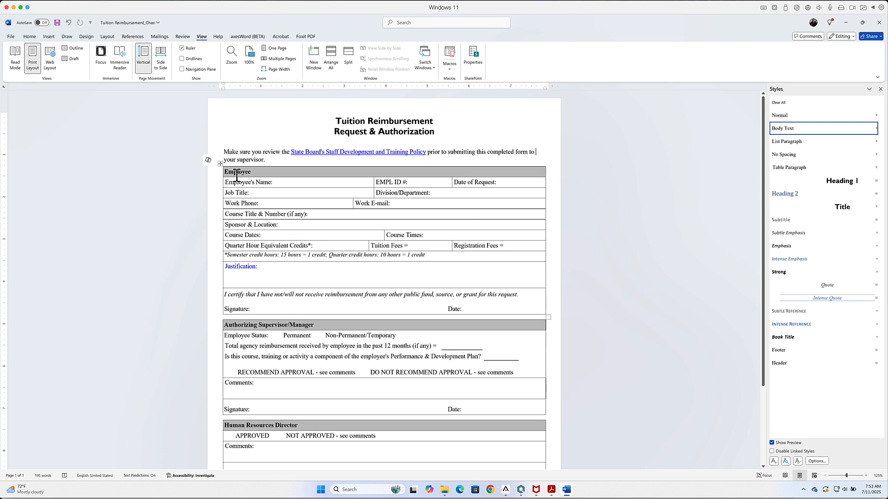
{"action": "left_click_drag", "start_coordinate": [233, 173], "coordinate": [244, 173]}
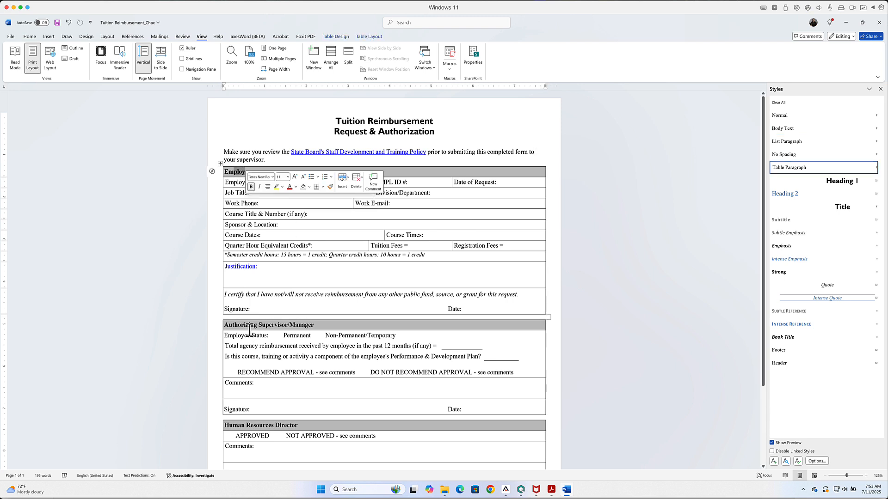
{"action": "left_click_drag", "start_coordinate": [245, 325], "coordinate": [296, 325]}
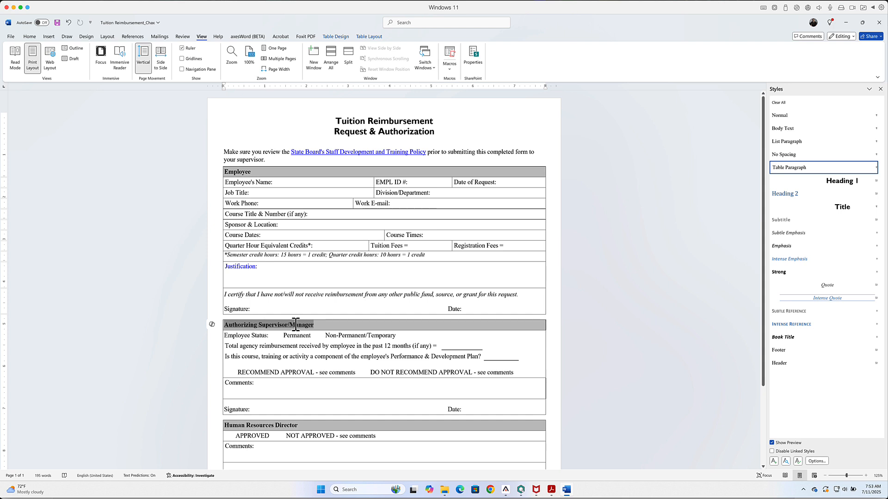
{"action": "left_click", "coordinate": [269, 417]}
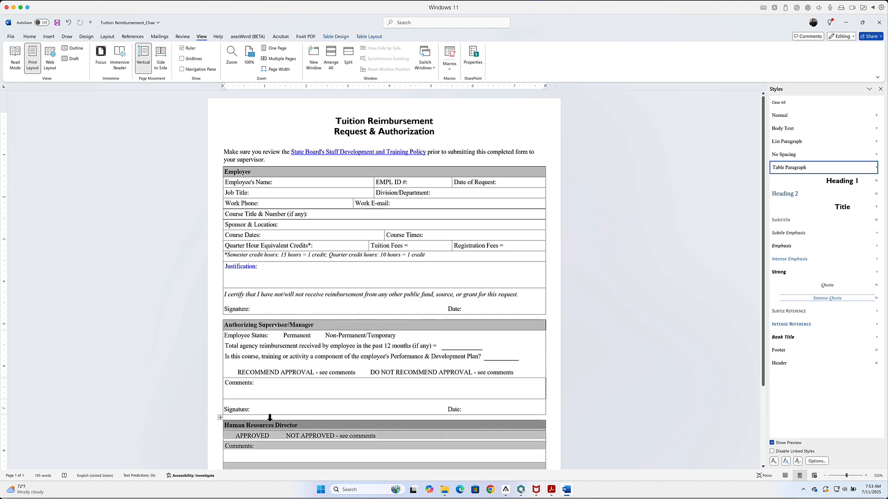
Step: Update the Heading 2 style to match the formatting of the "Employee" section heading in the first table
{"action": "left_click", "coordinate": [240, 174]}
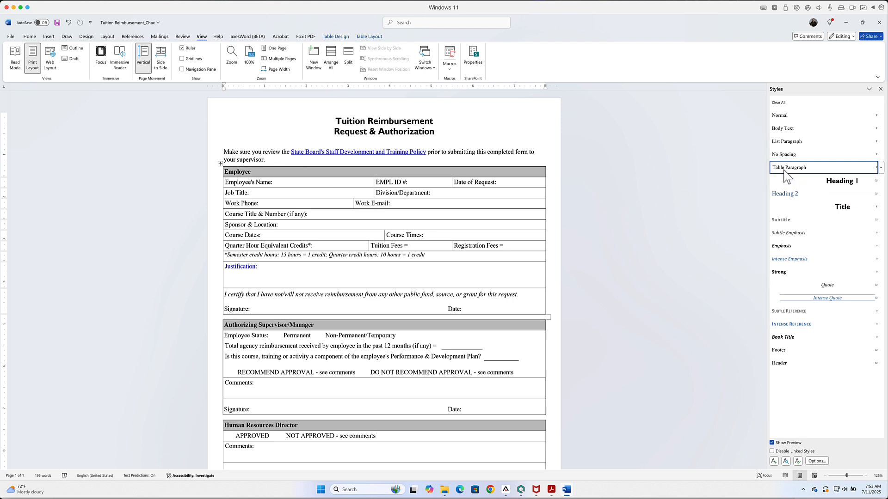
{"action": "mouse_move", "coordinate": [808, 174]}
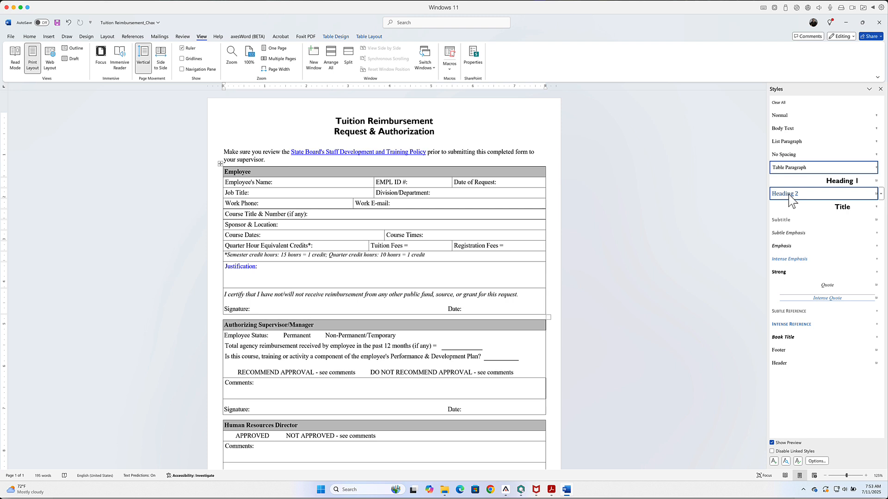
{"action": "mouse_move", "coordinate": [802, 197]}
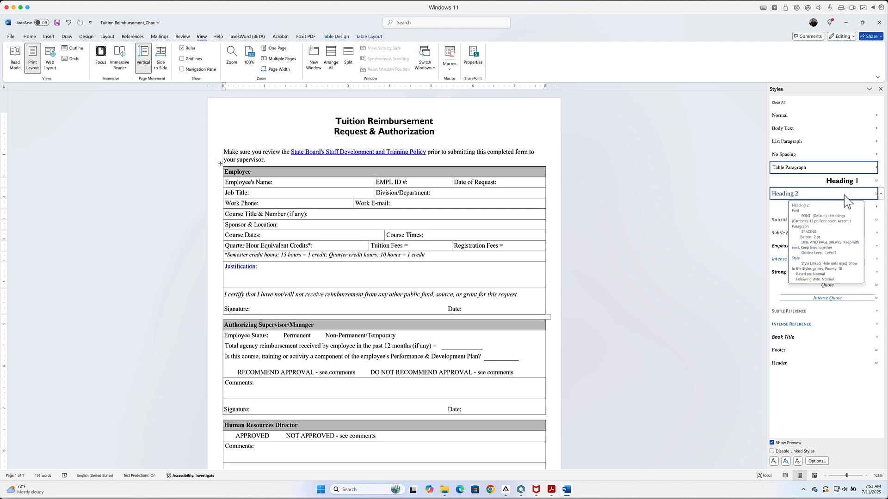
{"action": "left_click", "coordinate": [881, 195]}
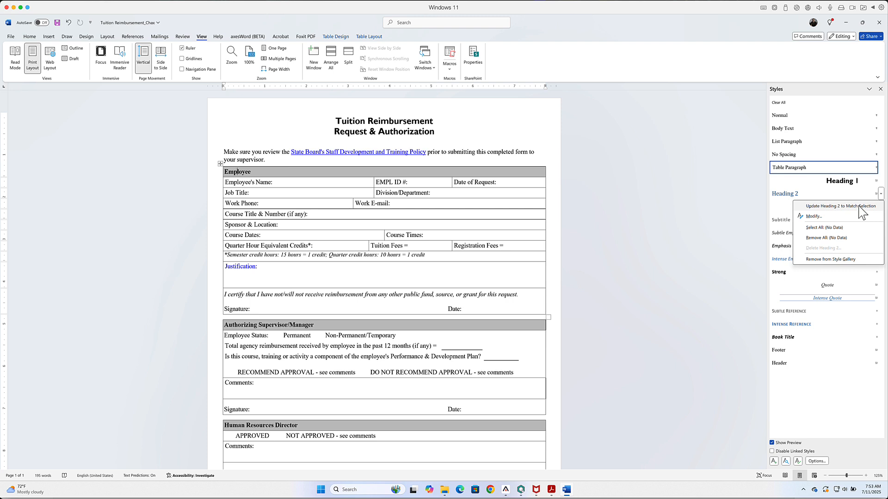
{"action": "left_click", "coordinate": [840, 206]}
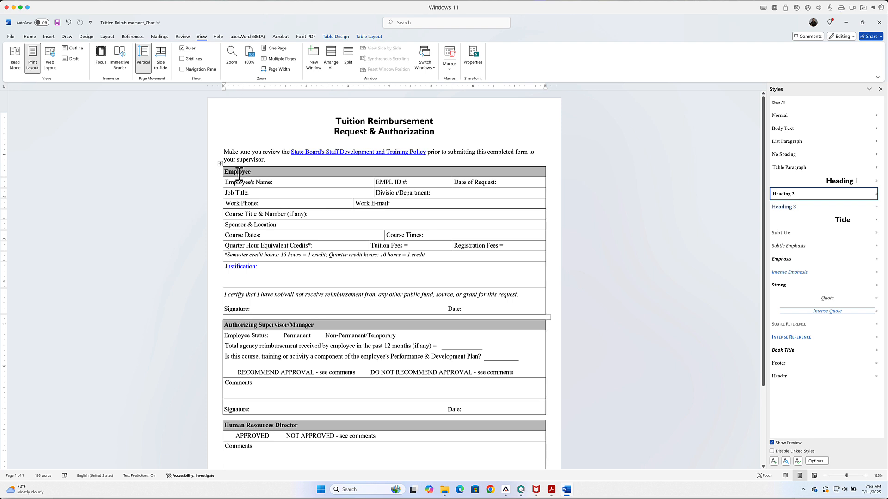
Step: Apply the Heading 2 style to the Authorizing Supervisor/Manager, Human Resources Director and Human Resource Consultant section headings
{"action": "scroll", "coordinate": [289, 210], "scroll_direction": "down", "scroll_amount": 1}
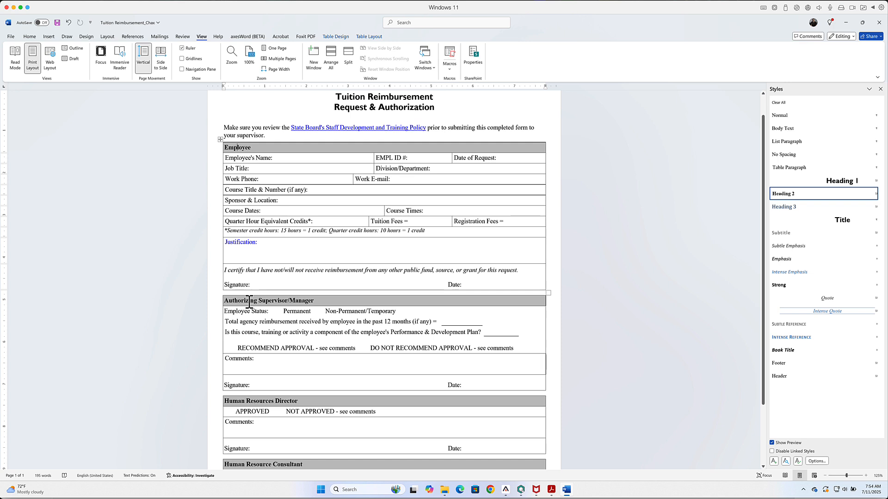
{"action": "left_click", "coordinate": [249, 303]}
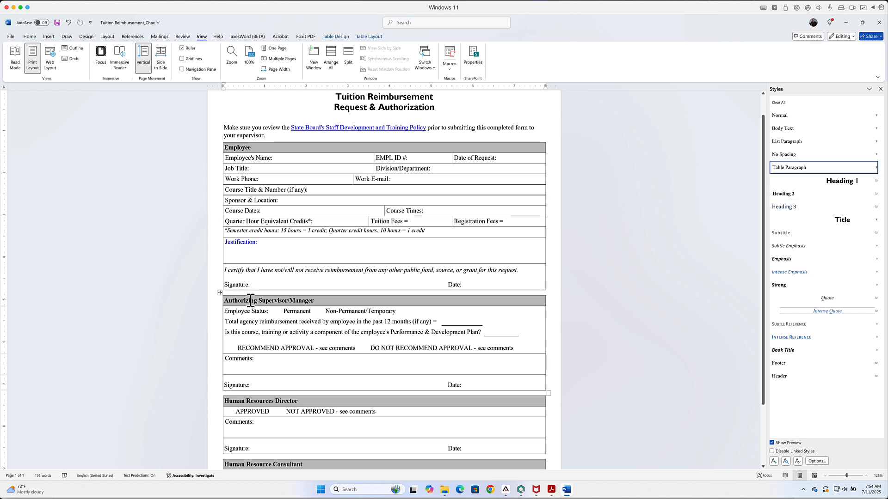
{"action": "left_click", "coordinate": [797, 195]}
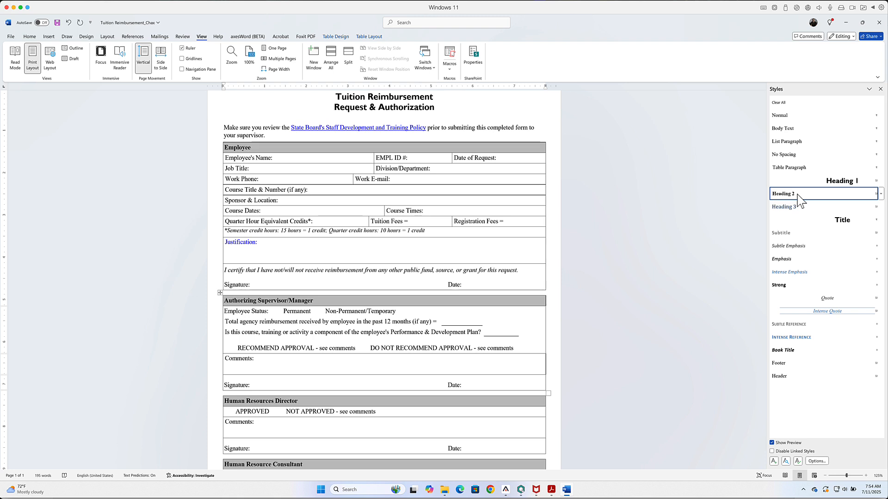
{"action": "scroll", "coordinate": [291, 283], "scroll_direction": "down", "scroll_amount": 3}
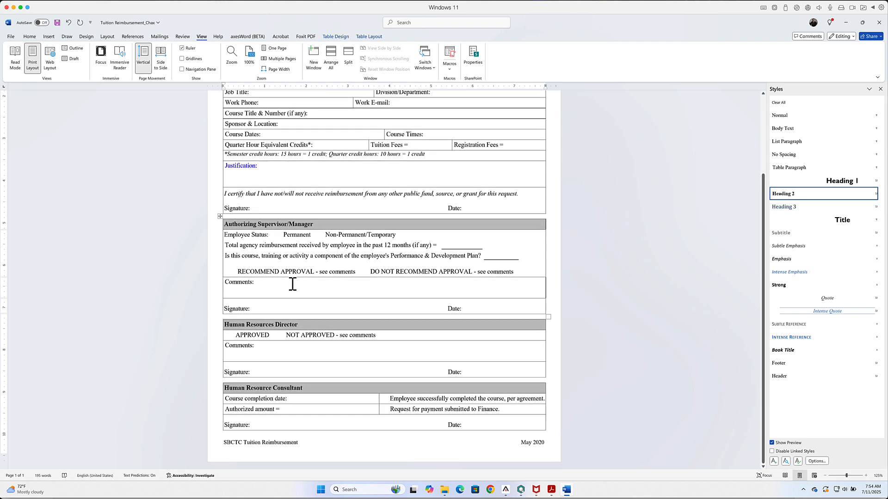
{"action": "left_click", "coordinate": [243, 323]}
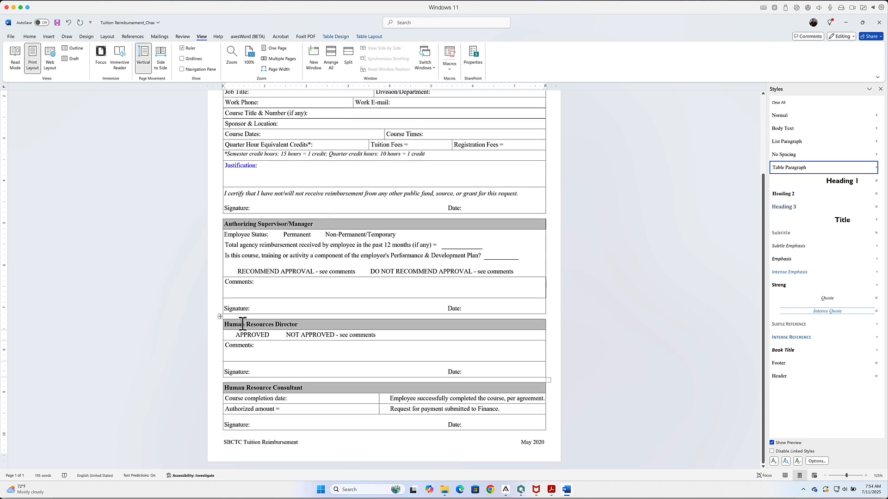
{"action": "left_click", "coordinate": [785, 194]}
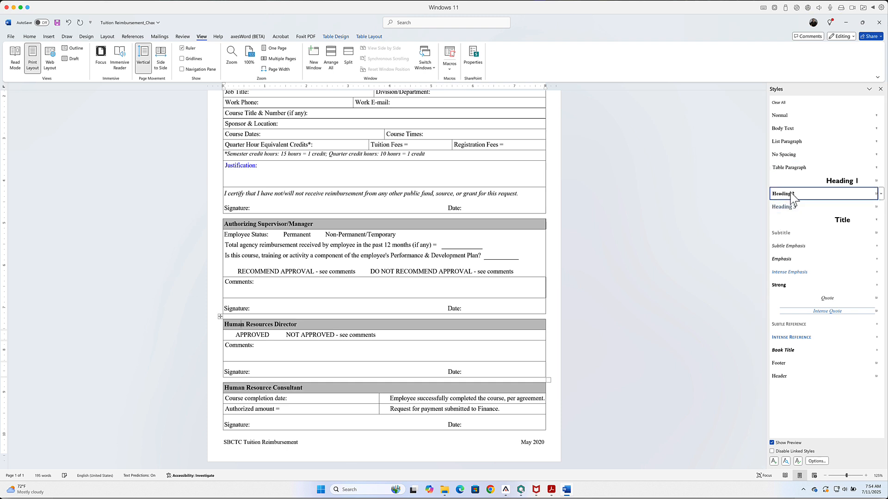
{"action": "left_click", "coordinate": [251, 388]}
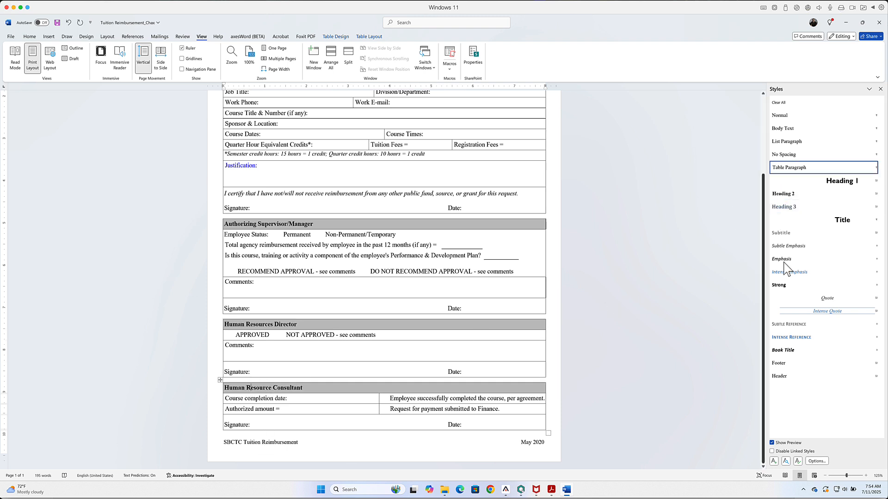
{"action": "left_click", "coordinate": [800, 195]}
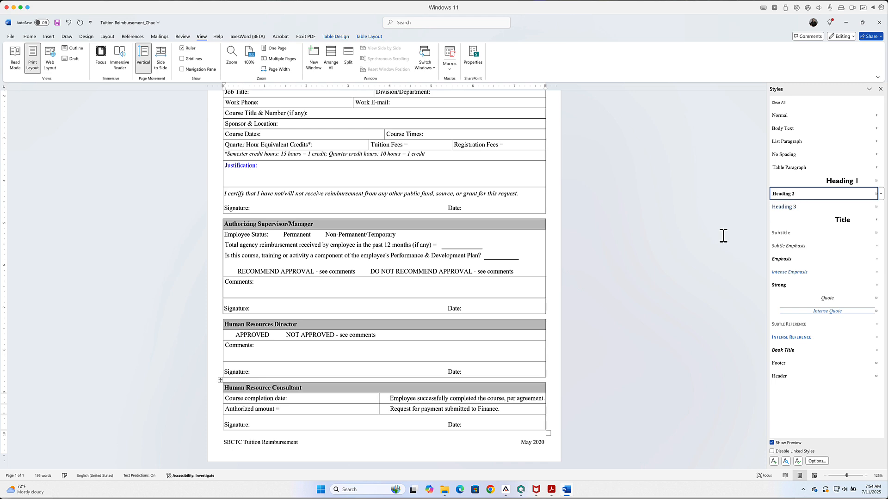
Step: Draw a rectangle about 0.66" high and 1.54" wide on the page, just left of the form's title
{"action": "scroll", "coordinate": [265, 379], "scroll_direction": "up", "scroll_amount": 5}
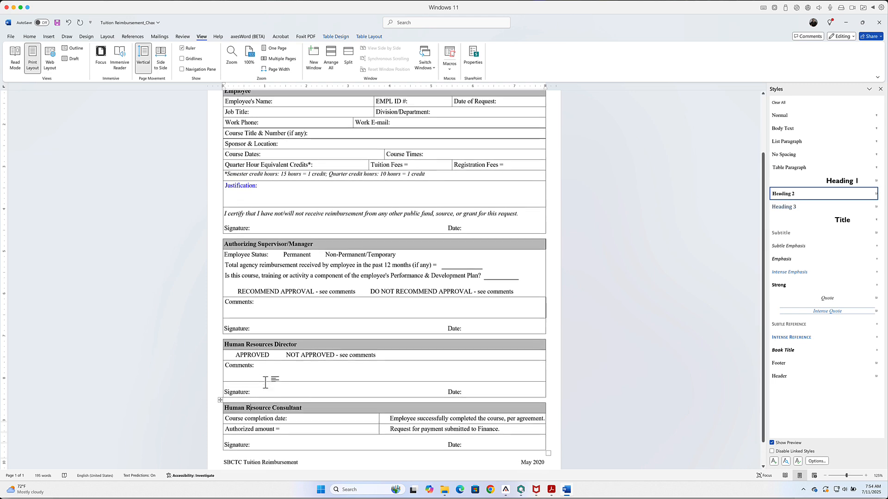
{"action": "scroll", "coordinate": [265, 382], "scroll_direction": "up", "scroll_amount": 3}
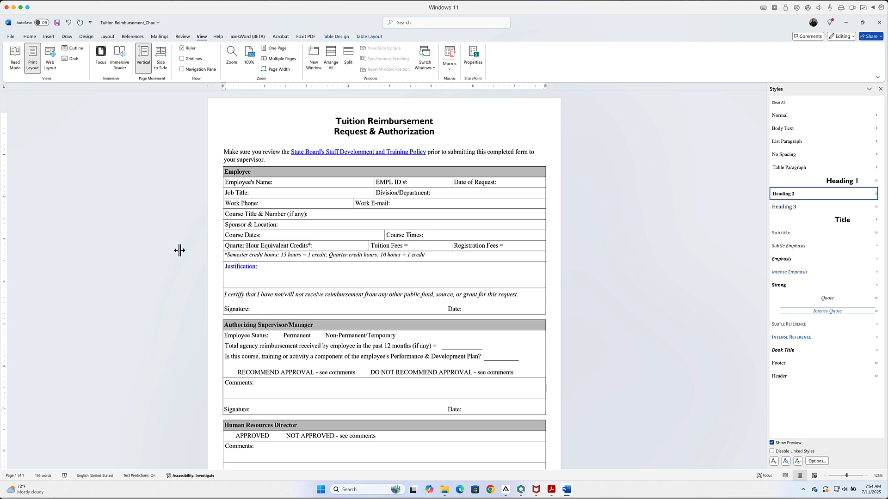
{"action": "left_click", "coordinate": [49, 37]}
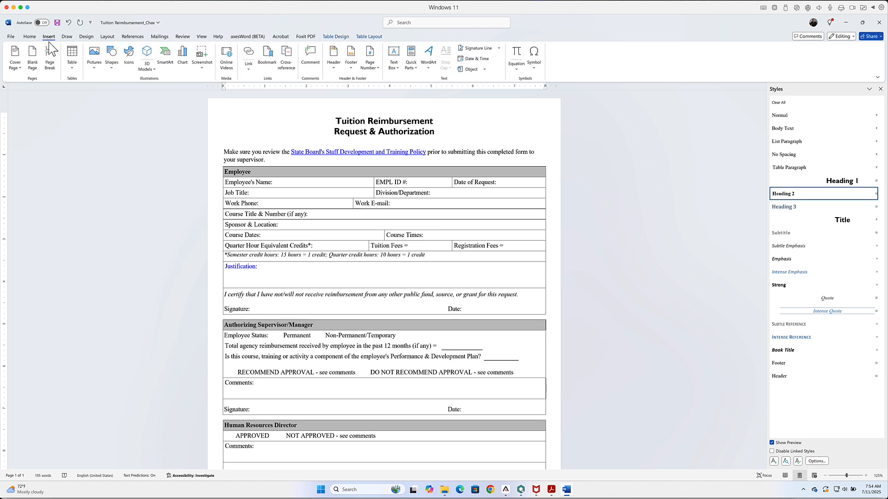
{"action": "left_click", "coordinate": [112, 59]}
{"action": "left_click", "coordinate": [134, 96]}
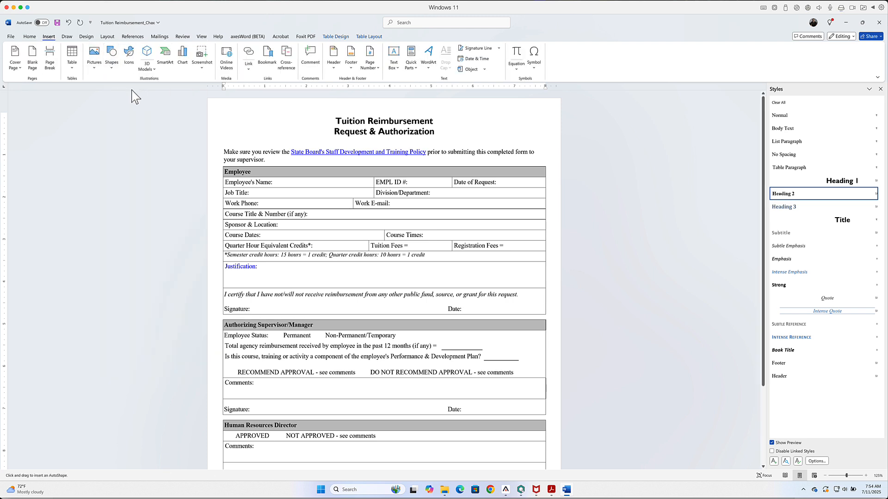
{"action": "left_click_drag", "start_coordinate": [244, 107], "coordinate": [308, 136]}
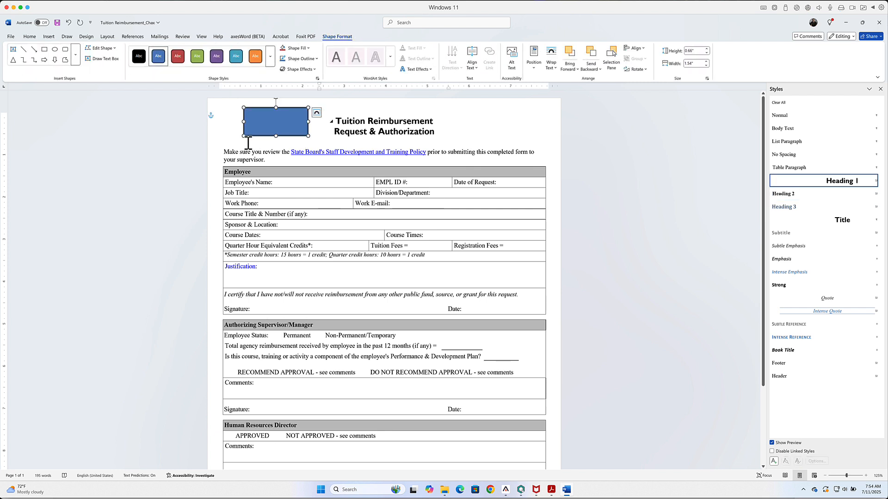
Step: Give the blue rectangle beside the title the alt text "Tuition Reimbursement logo"
{"action": "right_click", "coordinate": [268, 123]}
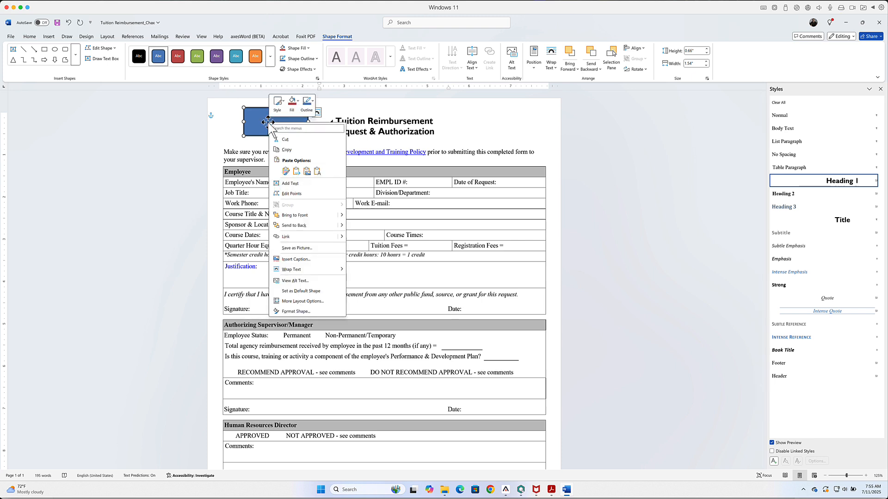
{"action": "left_click", "coordinate": [296, 281]}
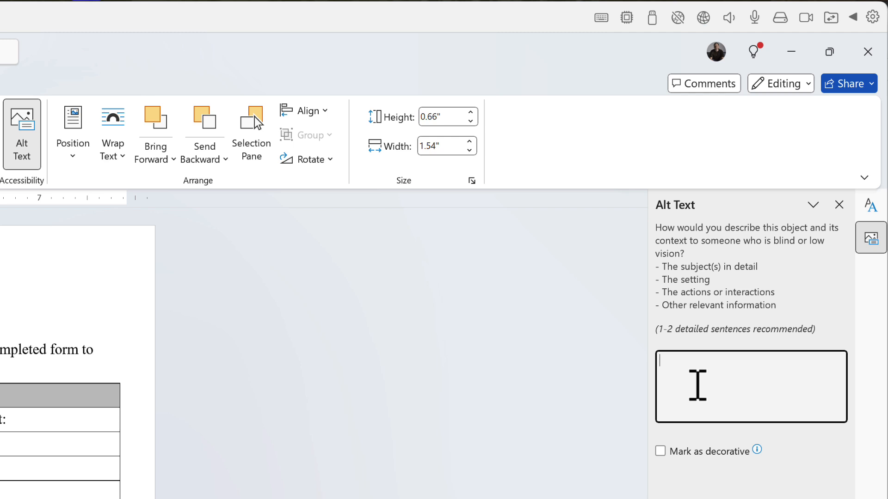
{"action": "type", "text": "Tuition Re"}
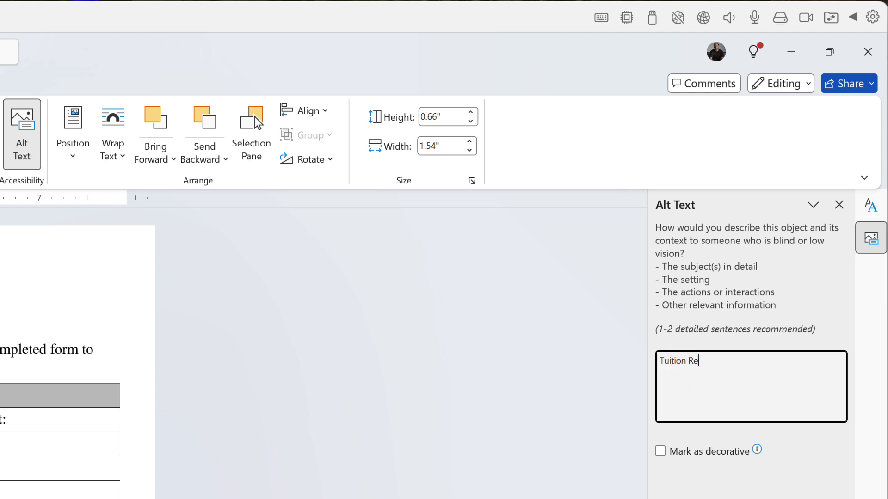
{"action": "type", "text": "imbursement logo"}
{"action": "key", "text": "Tab"}
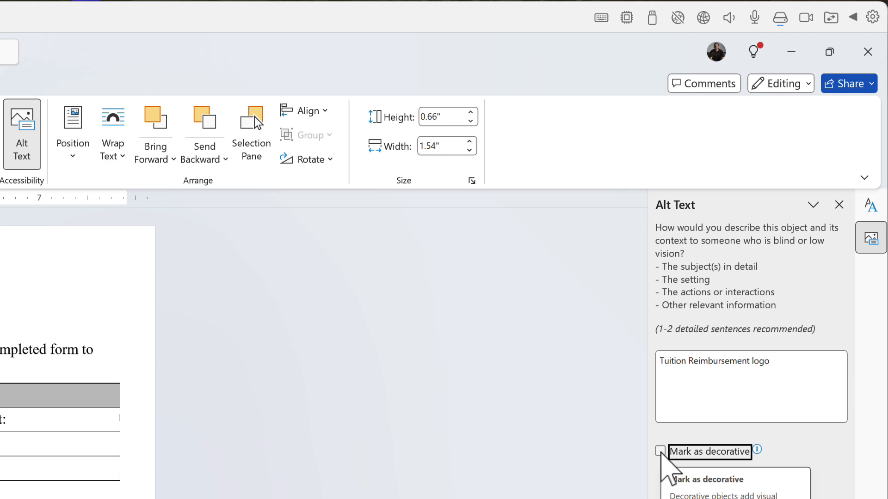
Step: Mark the blue rectangle beside the title as decorative, and cut it from the page
{"action": "left_click", "coordinate": [661, 452]}
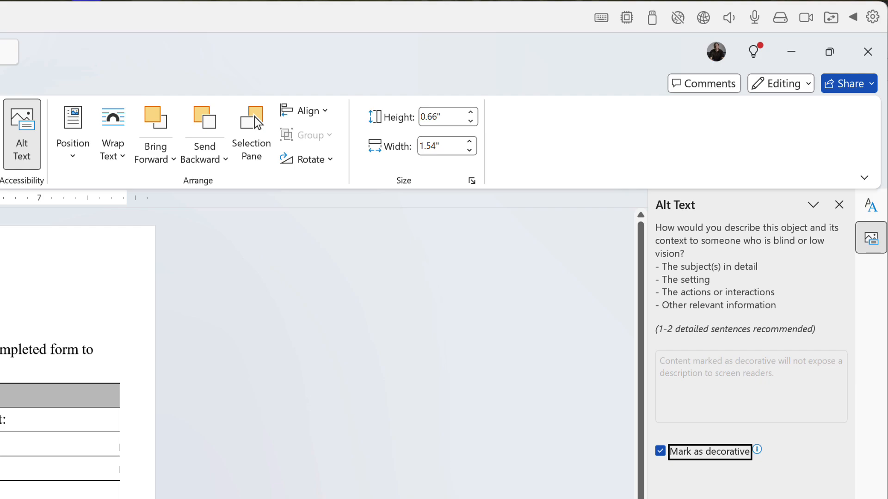
{"action": "right_click", "coordinate": [272, 122]}
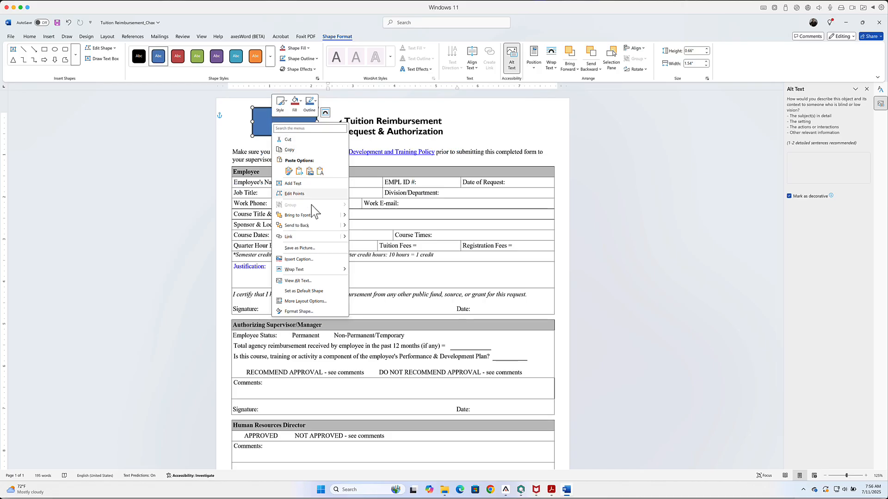
{"action": "left_click", "coordinate": [287, 139]}
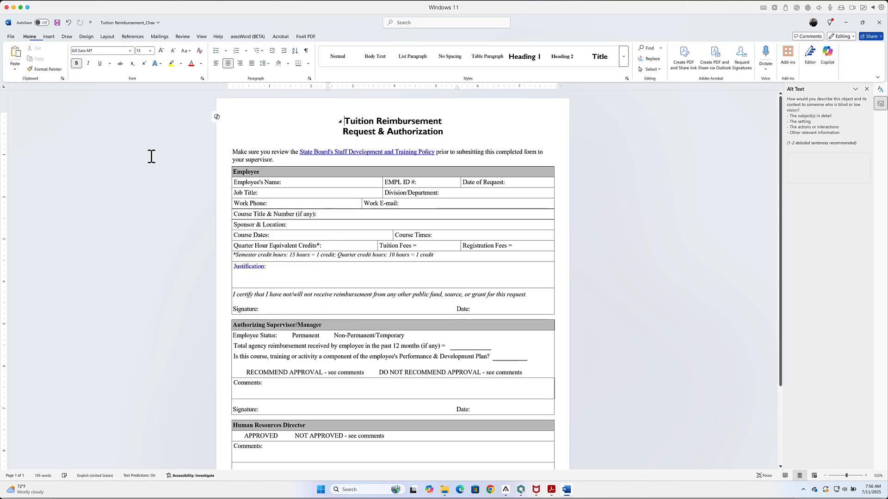
Step: Cut the "SBCTC Tuition Reimbursement" and "May 2020" line from the body below the Human Resource Consultant table
{"action": "scroll", "coordinate": [656, 315], "scroll_direction": "down", "scroll_amount": 3}
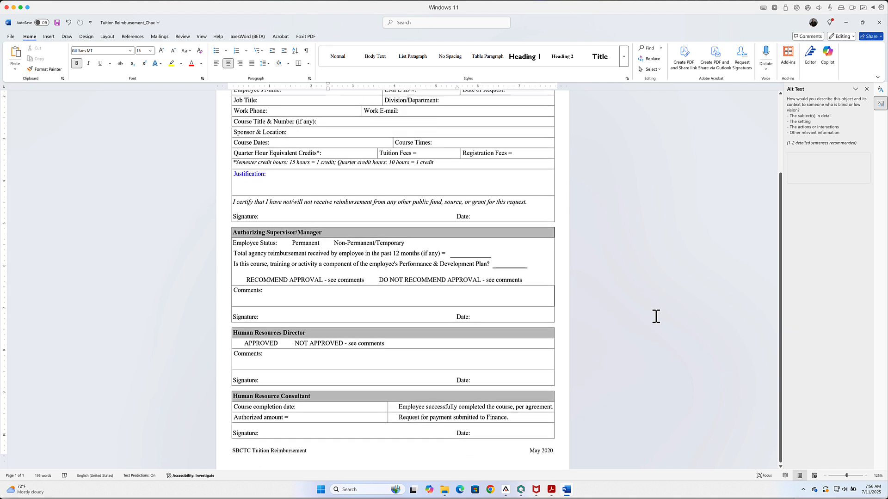
{"action": "scroll", "coordinate": [655, 317], "scroll_direction": "down", "scroll_amount": 1}
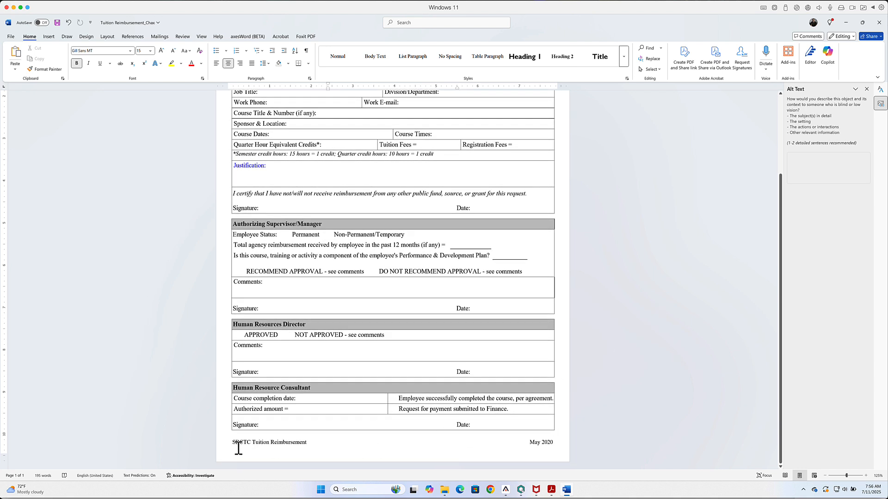
{"action": "left_click_drag", "start_coordinate": [233, 444], "coordinate": [307, 443]}
{"action": "scroll", "coordinate": [342, 390], "scroll_direction": "up", "scroll_amount": 3}
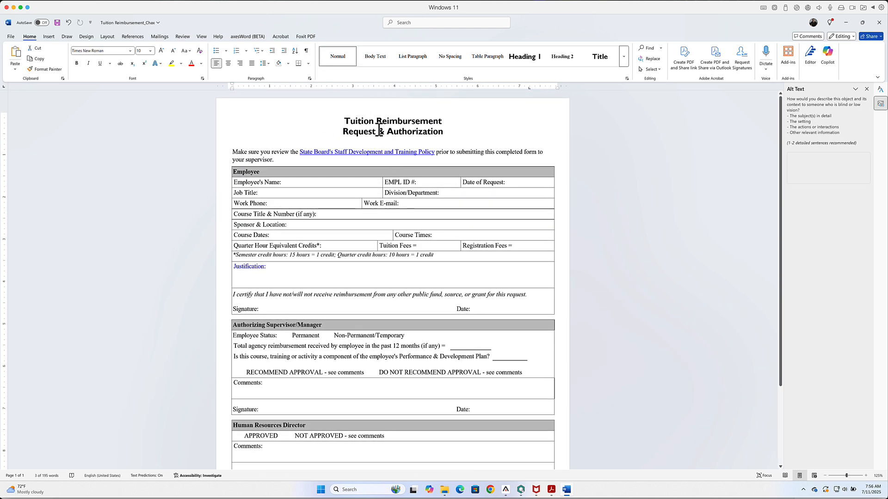
{"action": "scroll", "coordinate": [392, 433], "scroll_direction": "down", "scroll_amount": 1}
{"action": "scroll", "coordinate": [392, 433], "scroll_direction": "down", "scroll_amount": 2}
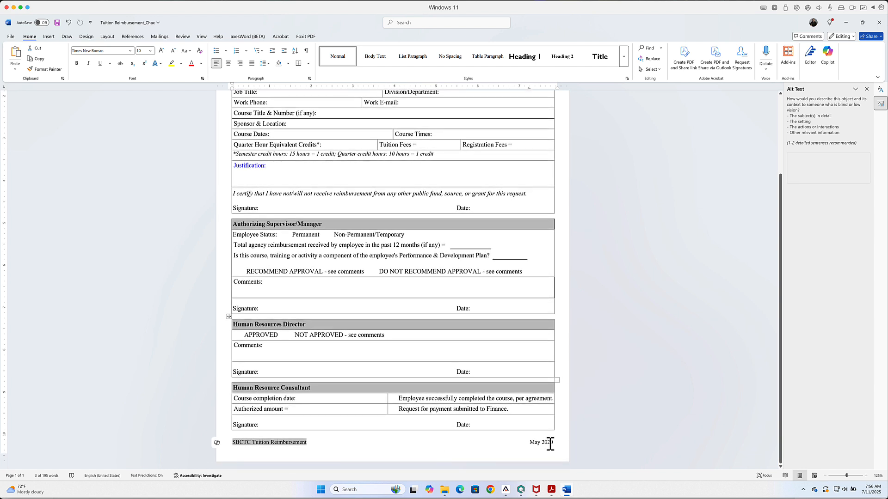
{"action": "left_click", "coordinate": [347, 443]}
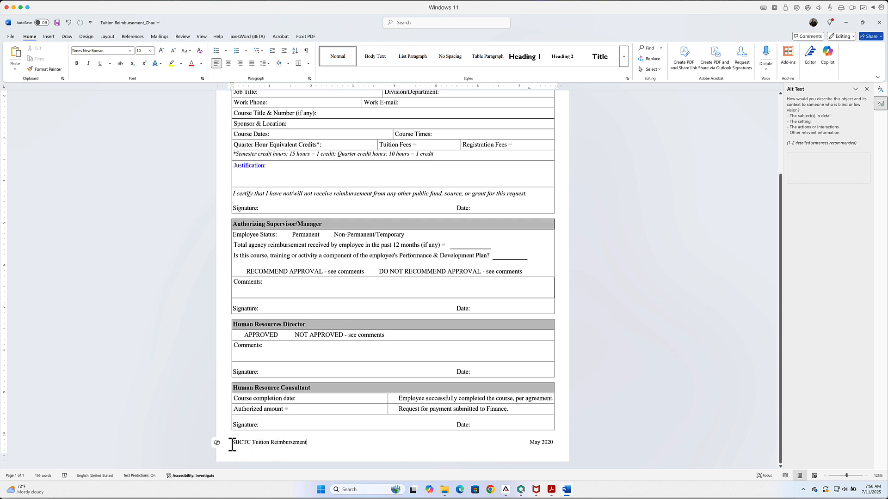
{"action": "left_click_drag", "start_coordinate": [231, 443], "coordinate": [550, 444]}
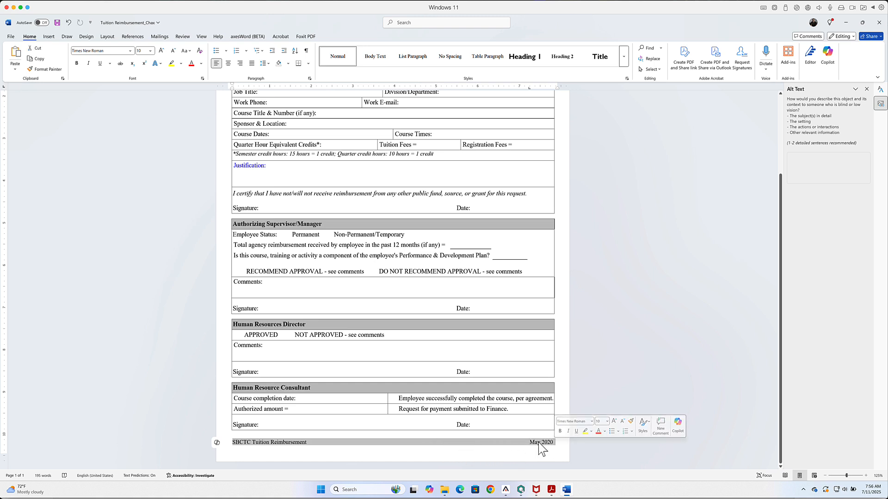
{"action": "right_click", "coordinate": [540, 445]}
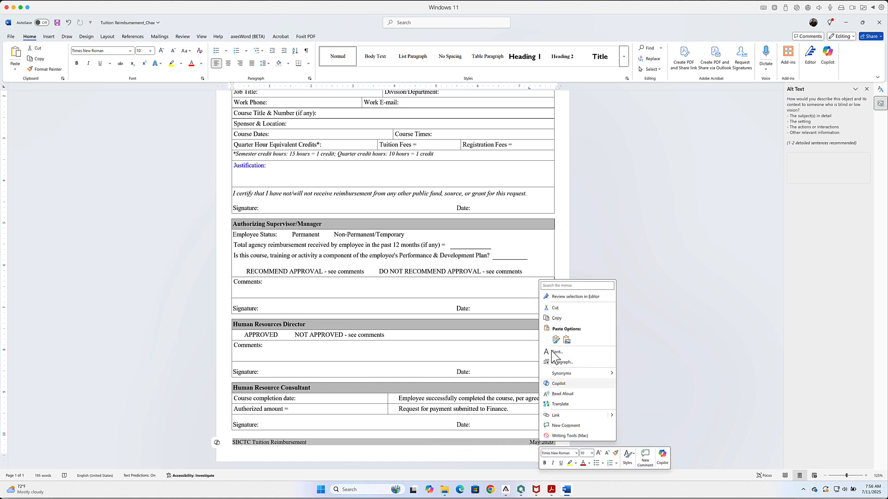
{"action": "left_click", "coordinate": [557, 308]}
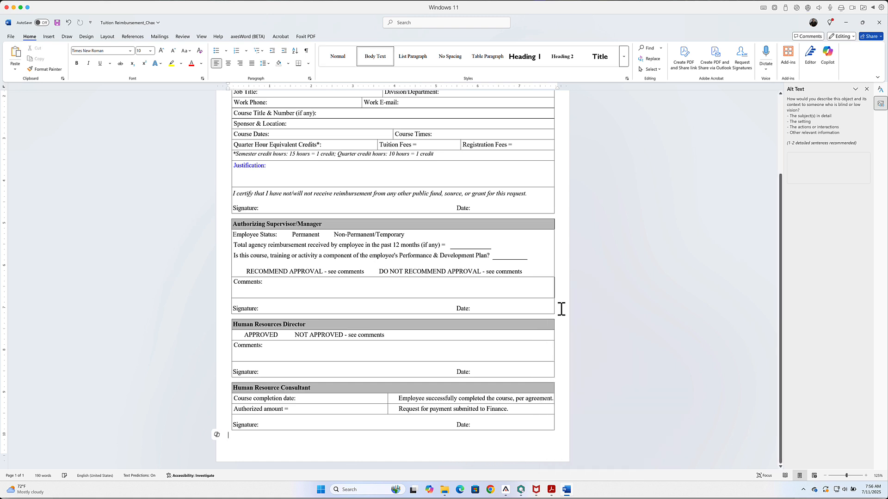
Step: Paste the cut "SBCTC Tuition Reimbursement" and "May 2020" line into the page footer and remove the extra blank line below it
{"action": "double_click", "coordinate": [225, 455]}
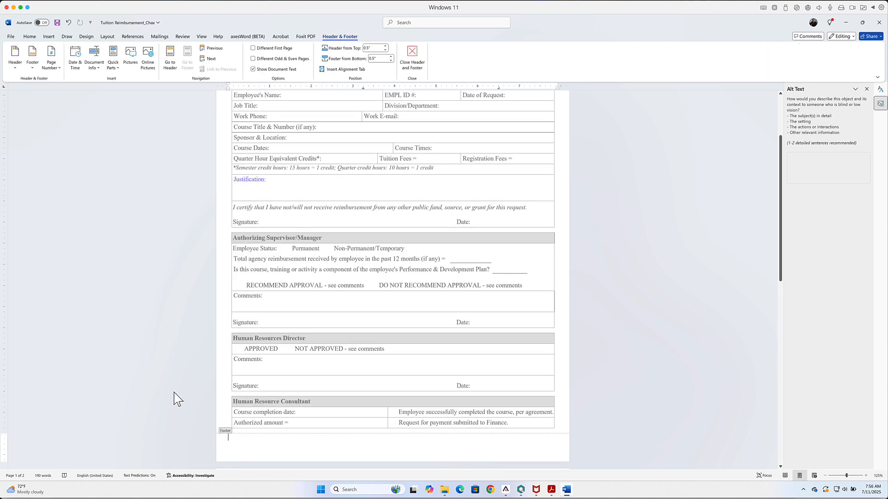
{"action": "scroll", "coordinate": [173, 393], "scroll_direction": "up", "scroll_amount": 5}
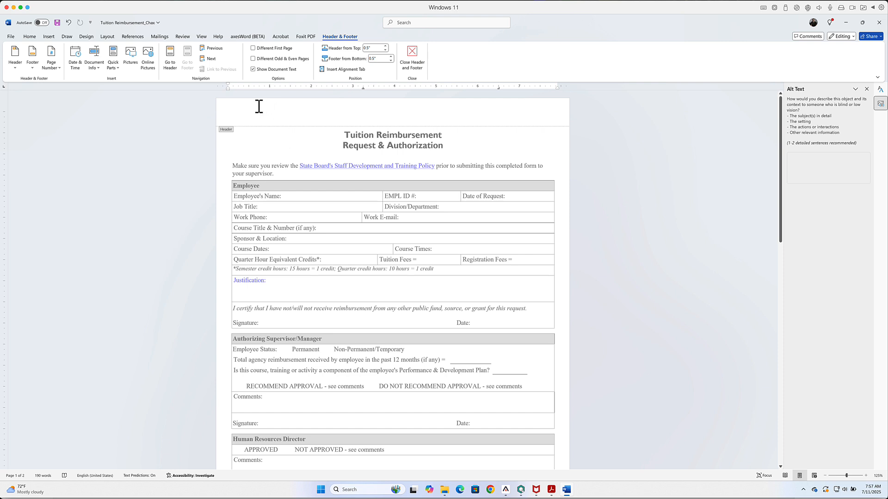
{"action": "scroll", "coordinate": [274, 313], "scroll_direction": "down", "scroll_amount": 1}
{"action": "scroll", "coordinate": [273, 315], "scroll_direction": "down", "scroll_amount": 5}
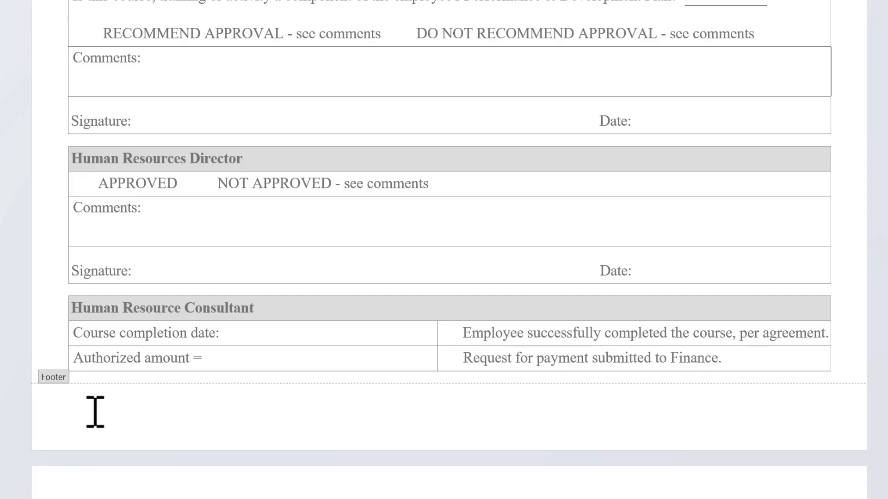
{"action": "key", "text": "ctrl+v"}
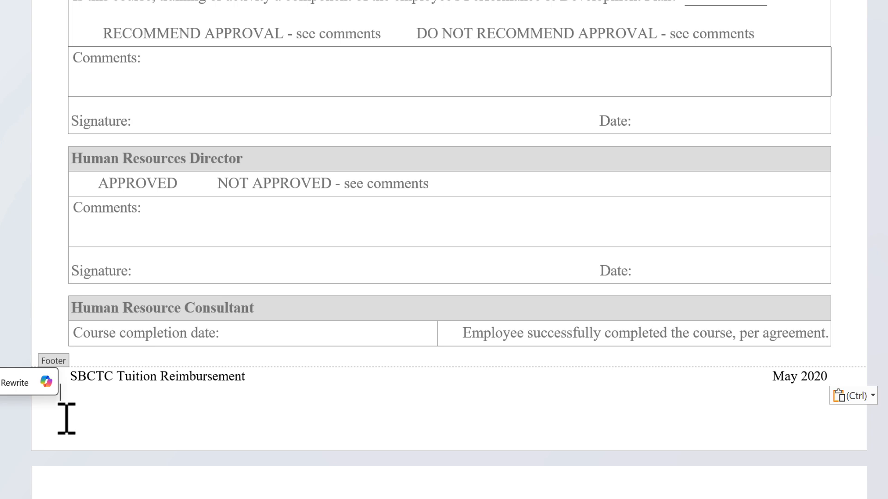
{"action": "key", "text": "BackSpace"}
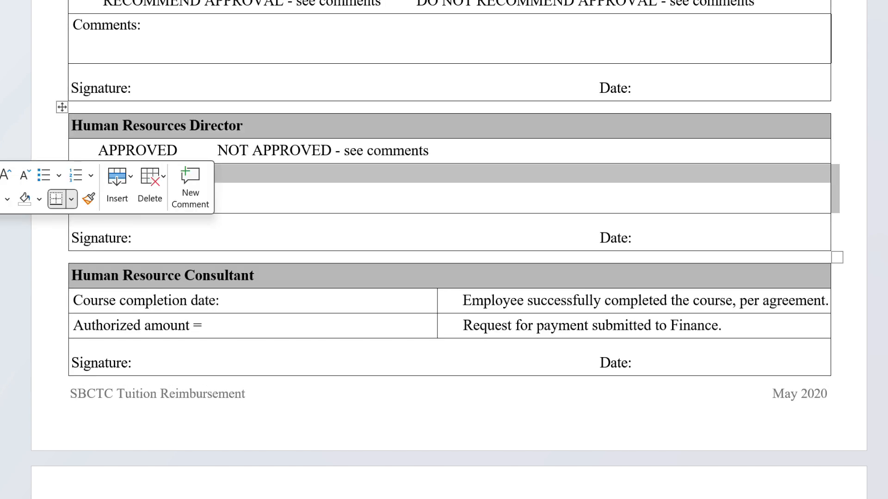
{"action": "key", "text": "ctrl+v"}
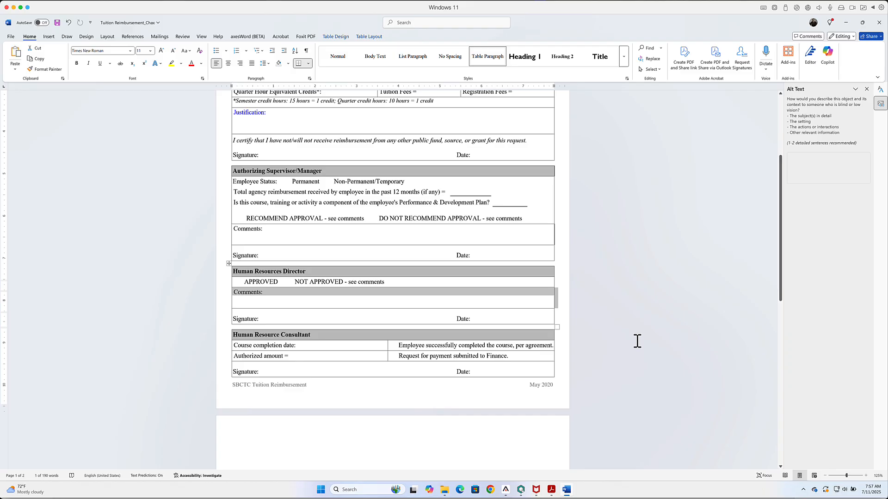
Step: Turn off the First Column and Header Row style options for the Employee table
{"action": "scroll", "coordinate": [638, 344], "scroll_direction": "up", "scroll_amount": 2}
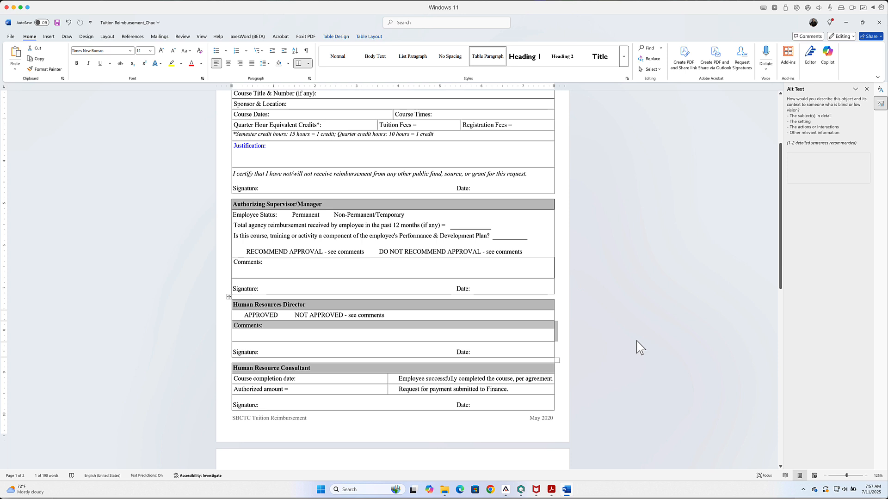
{"action": "scroll", "coordinate": [638, 344], "scroll_direction": "up", "scroll_amount": 4}
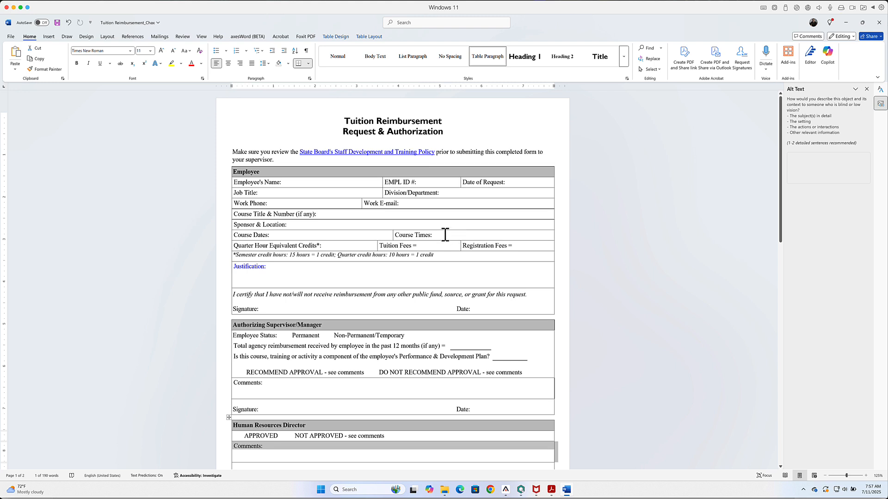
{"action": "scroll", "coordinate": [186, 208], "scroll_direction": "down", "scroll_amount": 1}
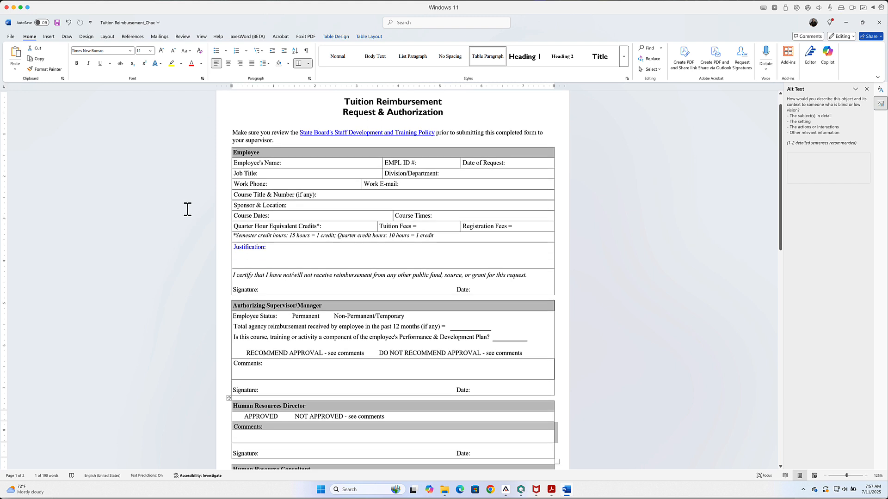
{"action": "left_click", "coordinate": [267, 151]}
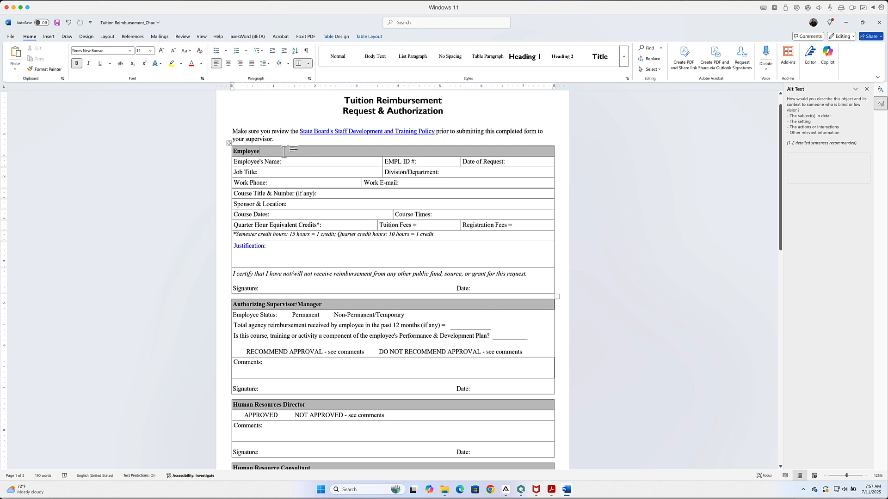
{"action": "left_click", "coordinate": [336, 37]}
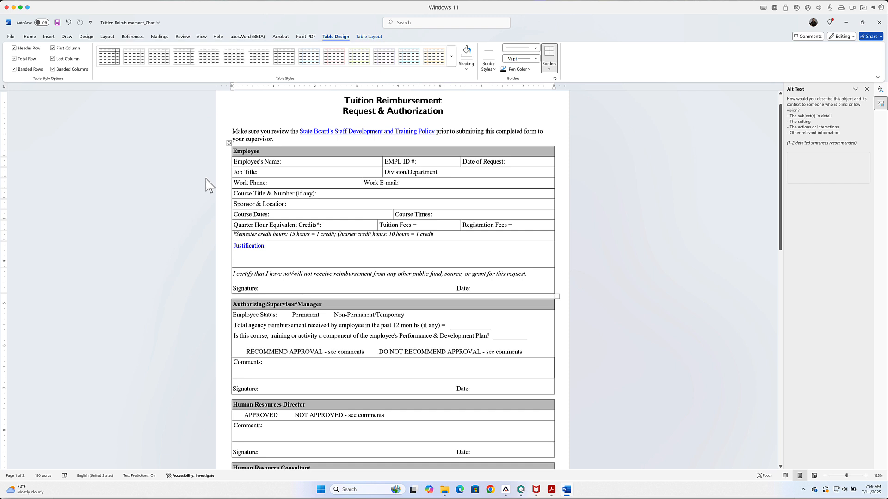
{"action": "left_click", "coordinate": [53, 48]}
{"action": "left_click", "coordinate": [13, 48]}
Step: Turn off the First Column and Header Row style options for the Authorizing Supervisor/Manager table
{"action": "left_click", "coordinate": [248, 303]}
{"action": "left_click", "coordinate": [53, 49]}
{"action": "left_click", "coordinate": [14, 48]}
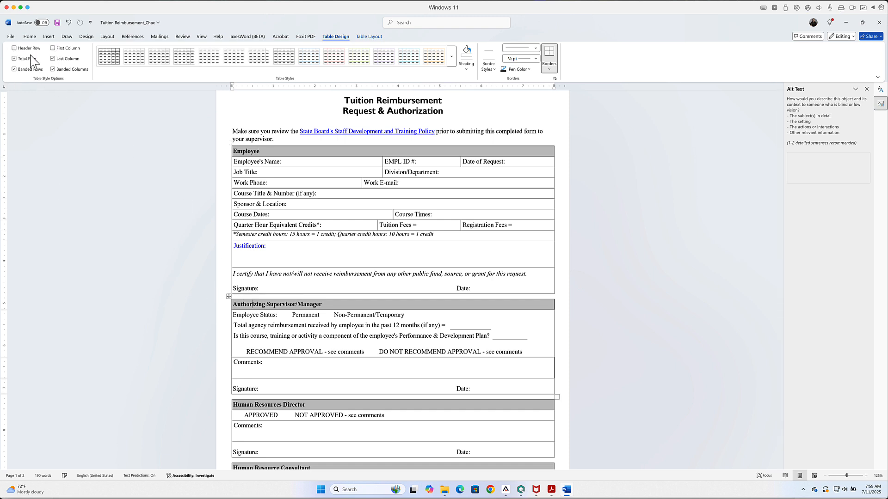
Step: Turn off the Header Row style option for the Human Resources Director and Human Resource Consultant tables
{"action": "scroll", "coordinate": [264, 296], "scroll_direction": "down", "scroll_amount": 4}
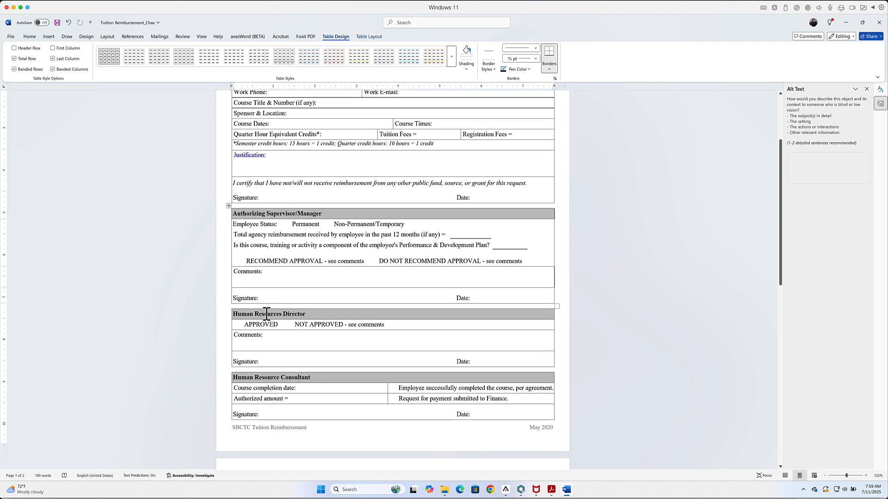
{"action": "left_click", "coordinate": [266, 314]}
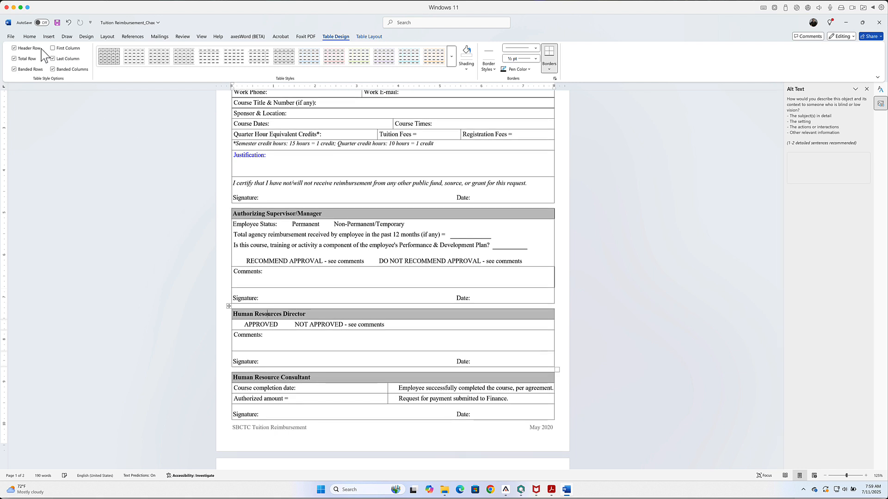
{"action": "left_click", "coordinate": [14, 49]}
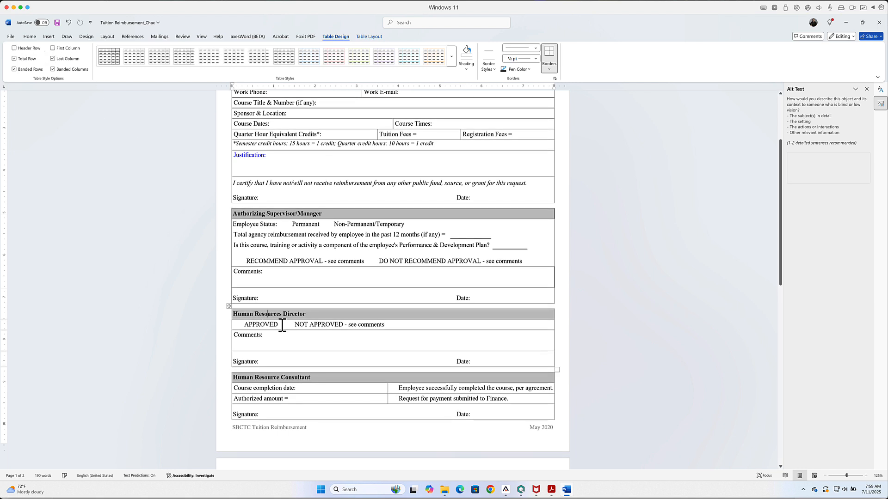
{"action": "left_click", "coordinate": [277, 379]}
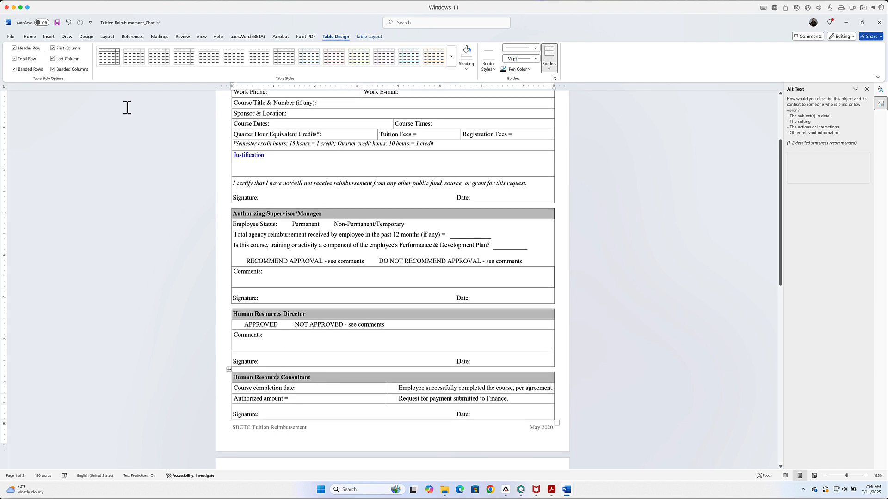
{"action": "left_click", "coordinate": [31, 49]}
Step: Show the formatting marks and place the cursor in the empty paragraph above the "Make sure you review" sentence
{"action": "scroll", "coordinate": [159, 217], "scroll_direction": "down", "scroll_amount": 5}
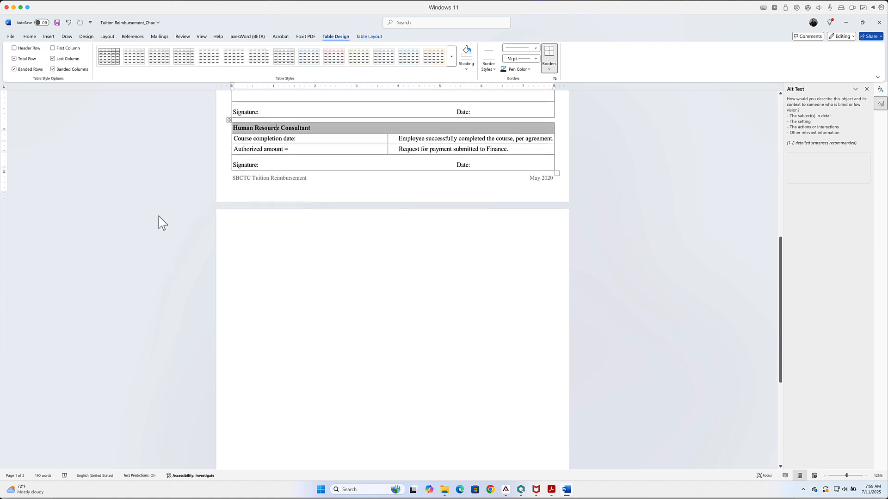
{"action": "scroll", "coordinate": [159, 217], "scroll_direction": "up", "scroll_amount": 2}
{"action": "scroll", "coordinate": [159, 218], "scroll_direction": "up", "scroll_amount": 5}
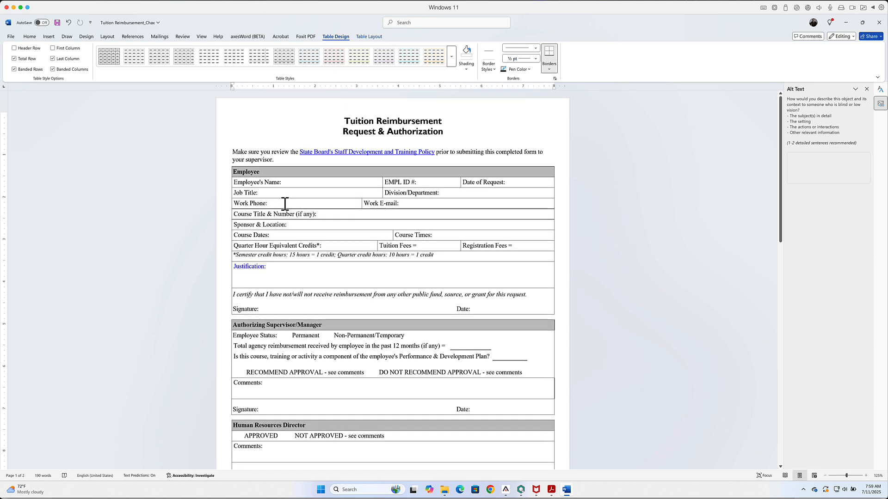
{"action": "scroll", "coordinate": [285, 204], "scroll_direction": "down", "scroll_amount": 6}
{"action": "left_click", "coordinate": [281, 299]}
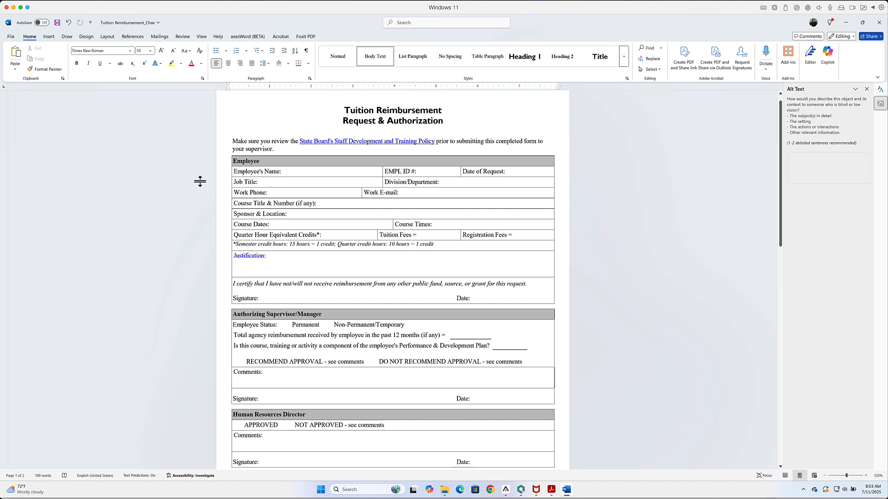
{"action": "left_click", "coordinate": [306, 51]}
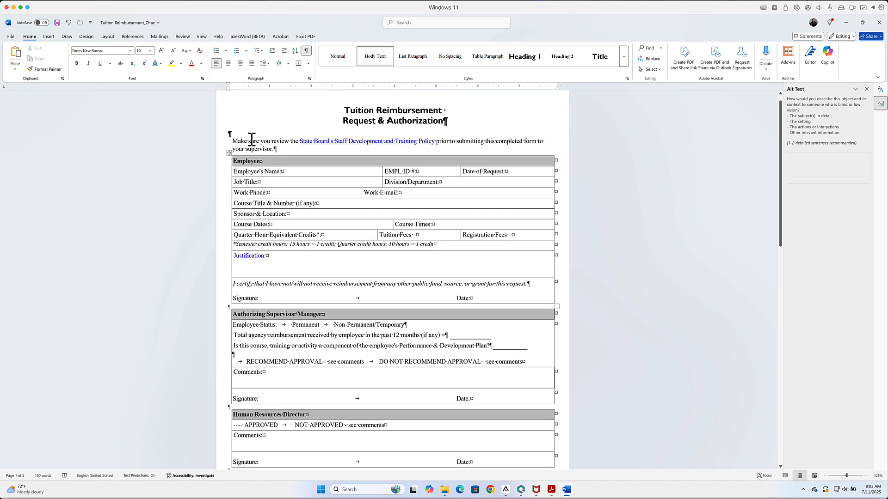
{"action": "left_click_drag", "start_coordinate": [228, 133], "coordinate": [236, 134]}
{"action": "left_click", "coordinate": [236, 134]}
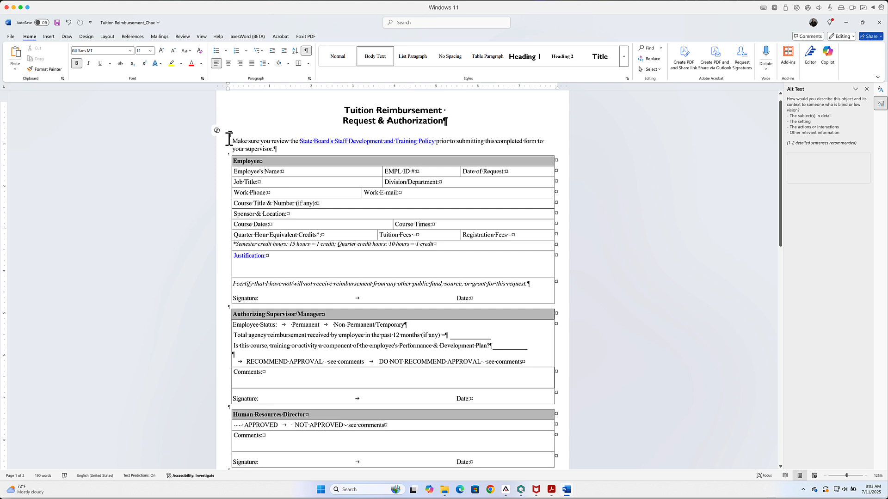
Step: Delete the blank paragraph below the form title and set the title paragraph's spacing after to 14 pt instead
{"action": "double_click", "coordinate": [231, 134]}
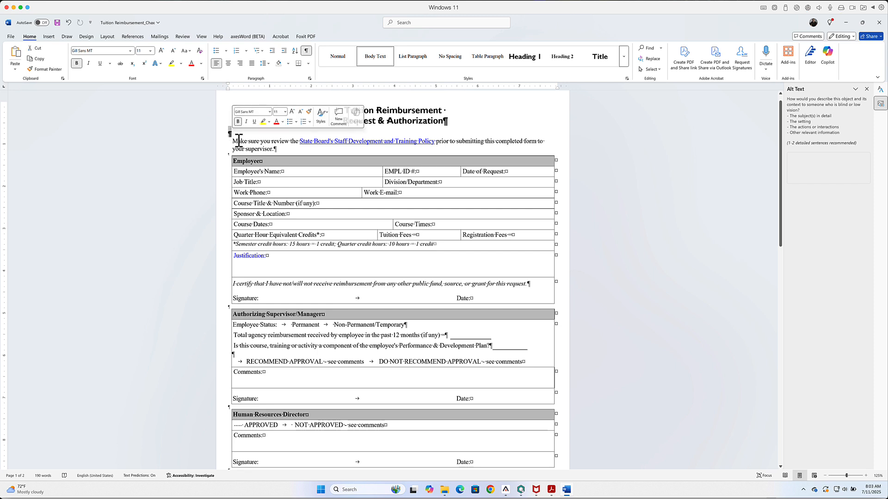
{"action": "key", "text": "Delete"}
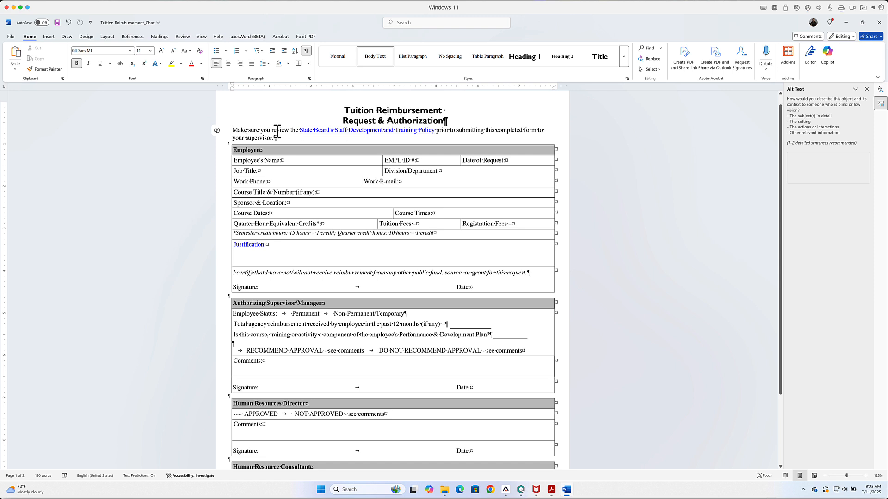
{"action": "left_click", "coordinate": [414, 121]}
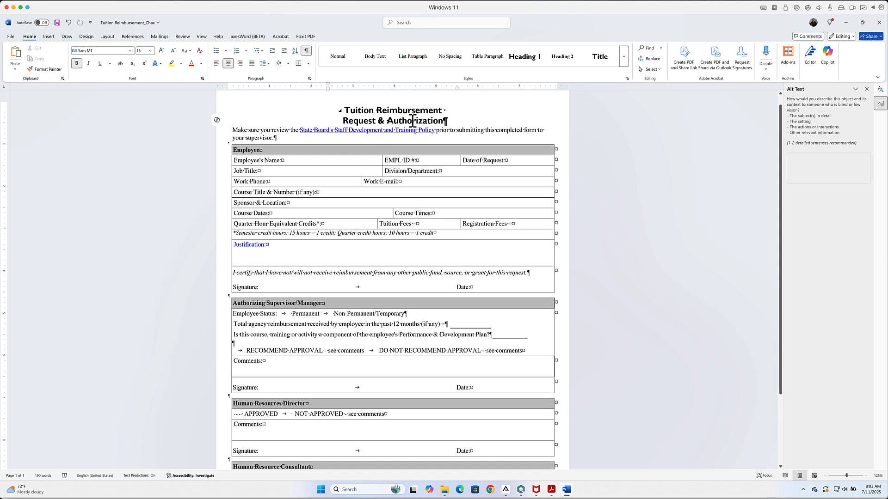
{"action": "right_click", "coordinate": [413, 121]}
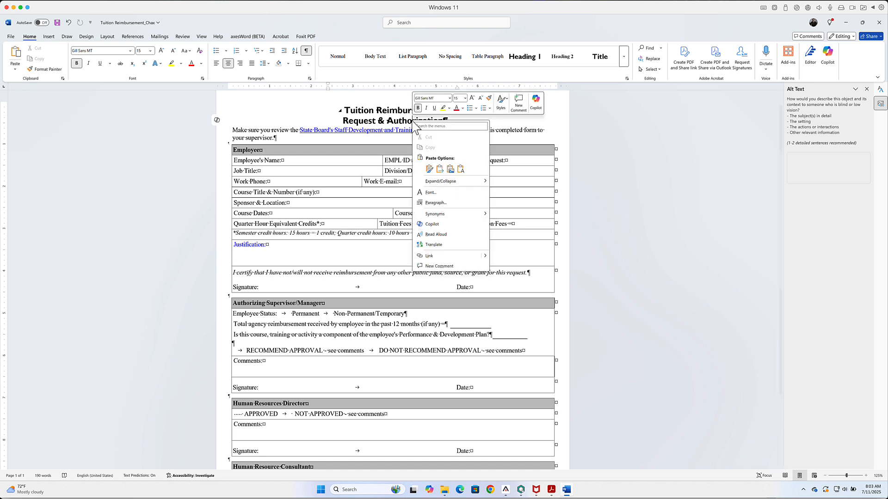
{"action": "left_click", "coordinate": [433, 203]}
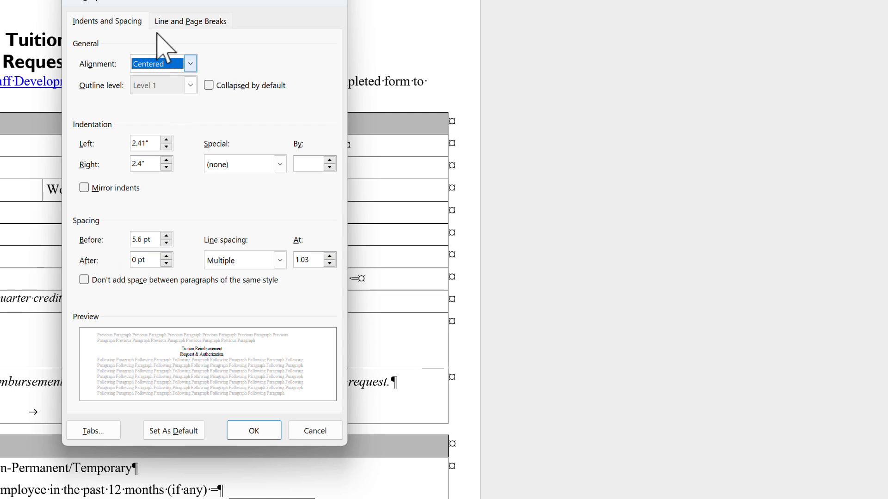
{"action": "left_click_drag", "start_coordinate": [141, 1], "coordinate": [363, 37]}
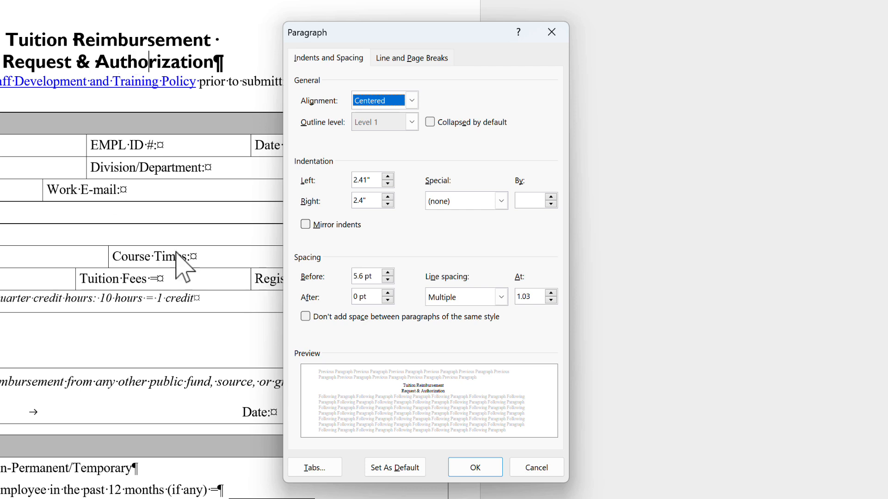
{"action": "left_click_drag", "start_coordinate": [375, 298], "coordinate": [353, 297]}
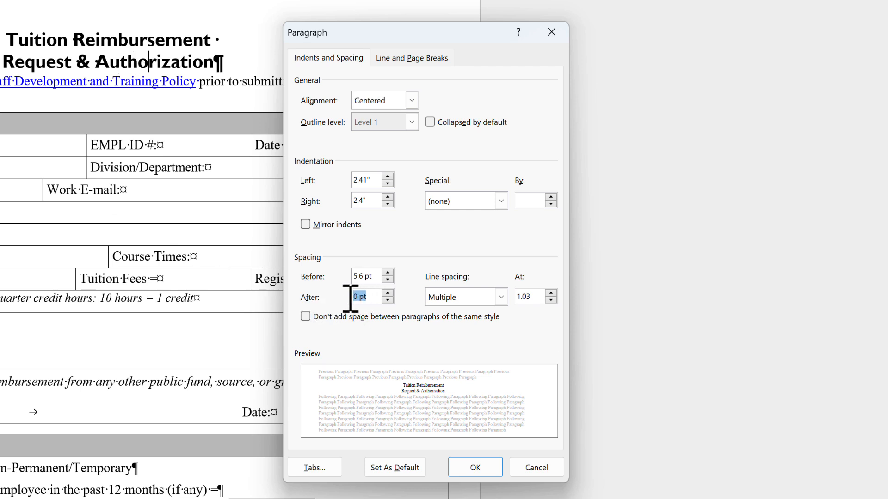
{"action": "type", "text": "14"}
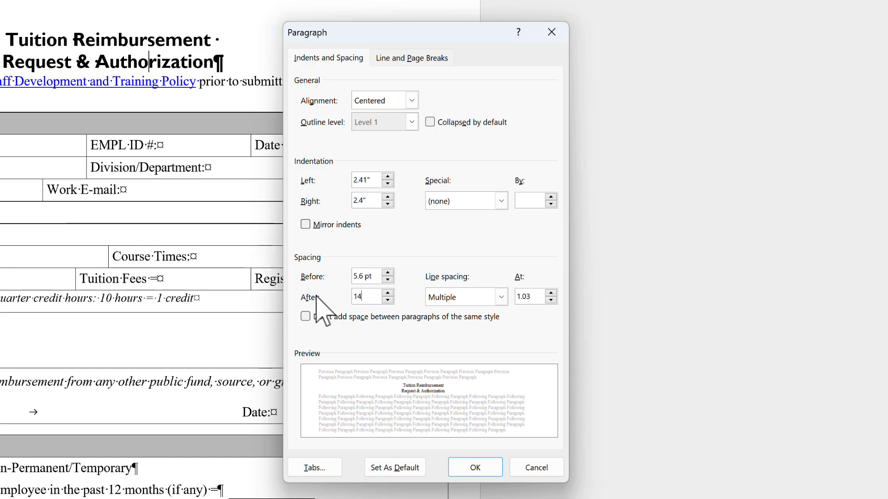
{"action": "left_click", "coordinate": [486, 467]}
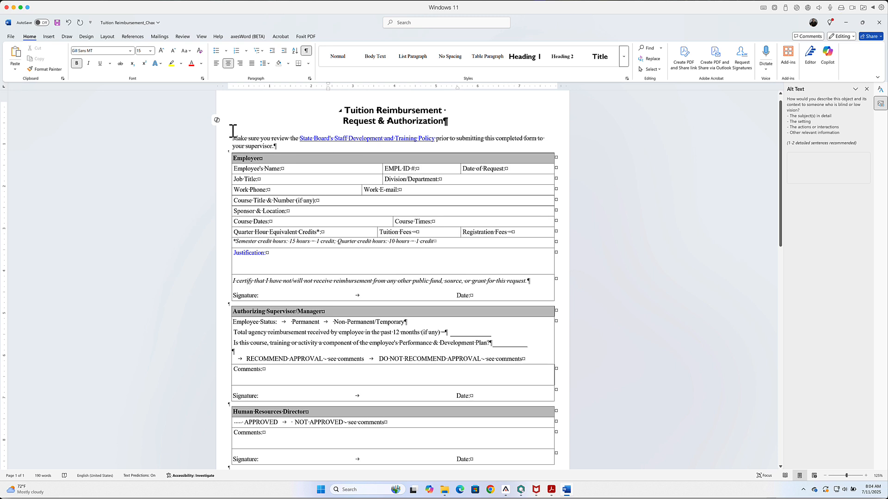
Step: Copy the tab character after APPROVED in the Human Resources Director table and paste it over the spaces before APPROVED, keeping source formatting
{"action": "scroll", "coordinate": [483, 341], "scroll_direction": "down", "scroll_amount": 3}
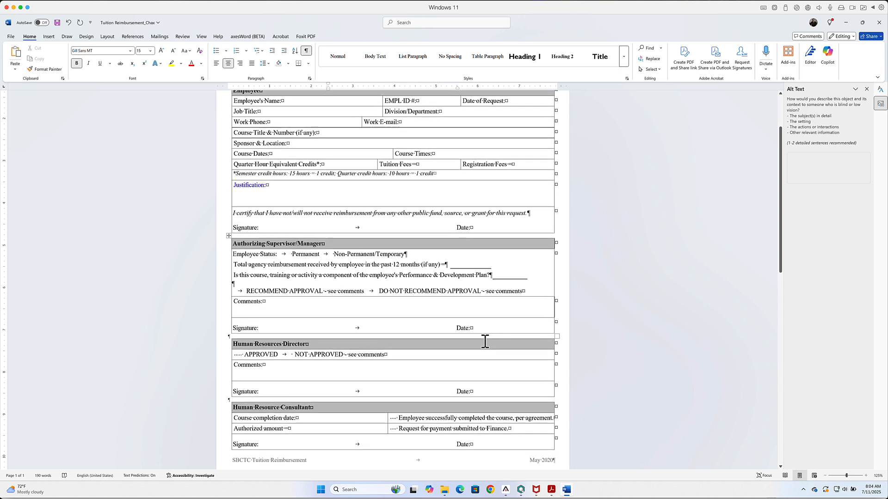
{"action": "scroll", "coordinate": [483, 341], "scroll_direction": "down", "scroll_amount": 2}
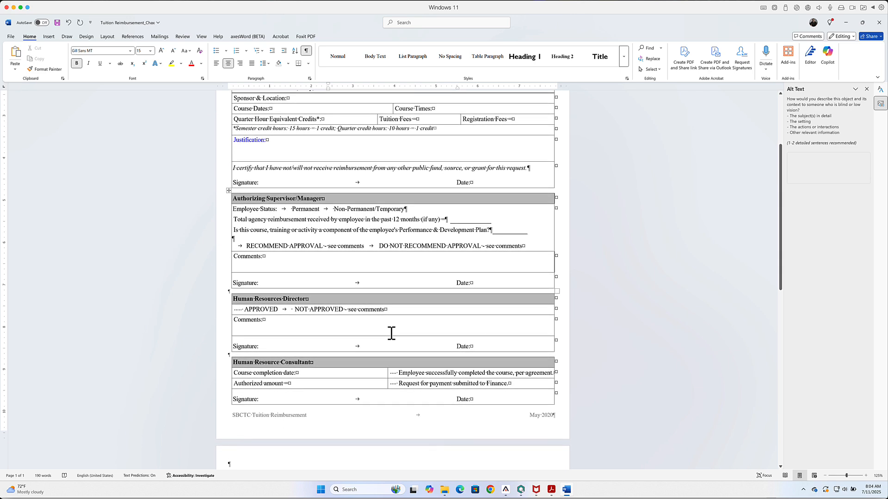
{"action": "scroll", "coordinate": [391, 333], "scroll_direction": "down", "scroll_amount": 1}
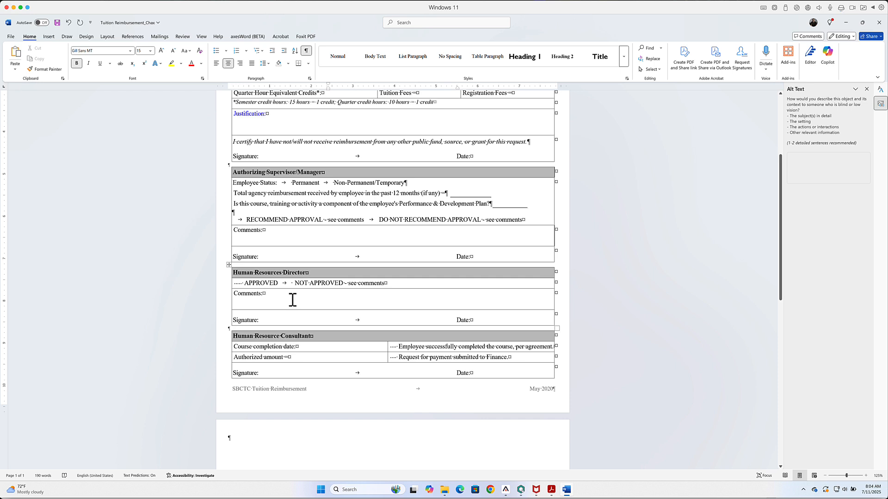
{"action": "left_click_drag", "start_coordinate": [284, 284], "coordinate": [288, 284]}
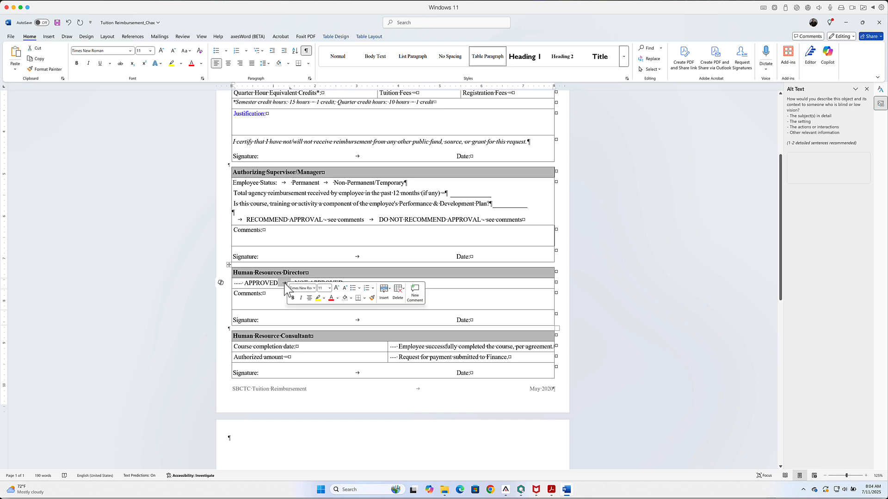
{"action": "right_click", "coordinate": [285, 283]}
{"action": "left_click", "coordinate": [300, 321]}
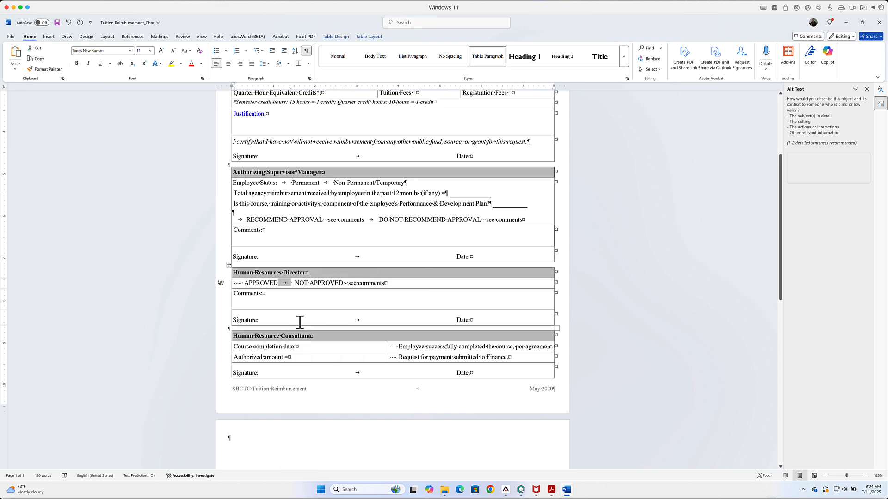
{"action": "left_click_drag", "start_coordinate": [245, 283], "coordinate": [235, 283]}
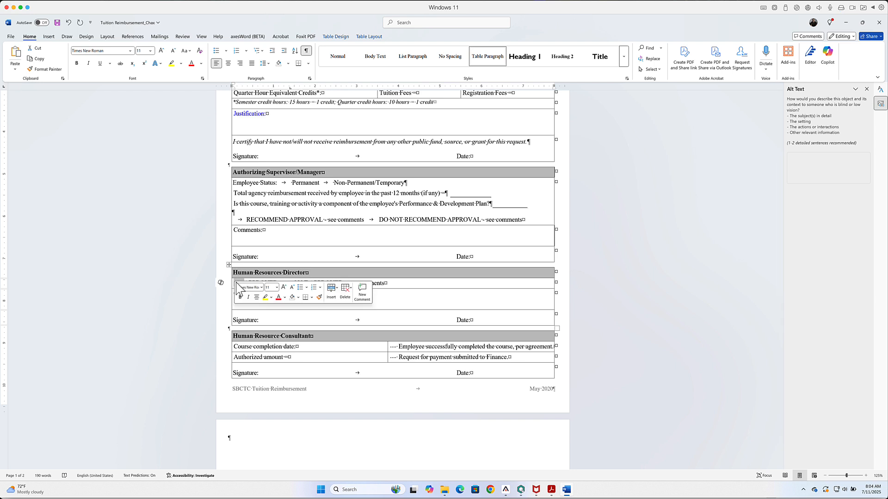
{"action": "right_click", "coordinate": [236, 282]}
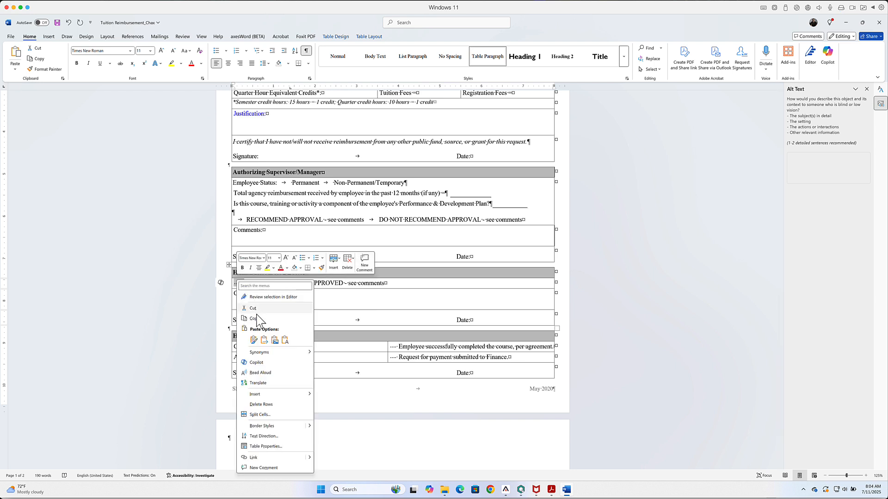
{"action": "left_click", "coordinate": [253, 340]}
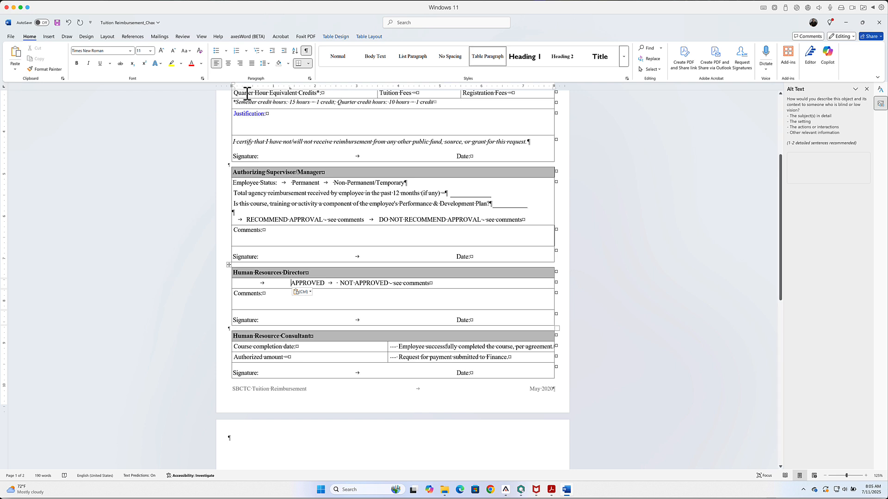
Step: Adjust the tab stop of the APPROVED line so that APPROVED sits close to the cell's left edge
{"action": "key", "text": "BackSpace"}
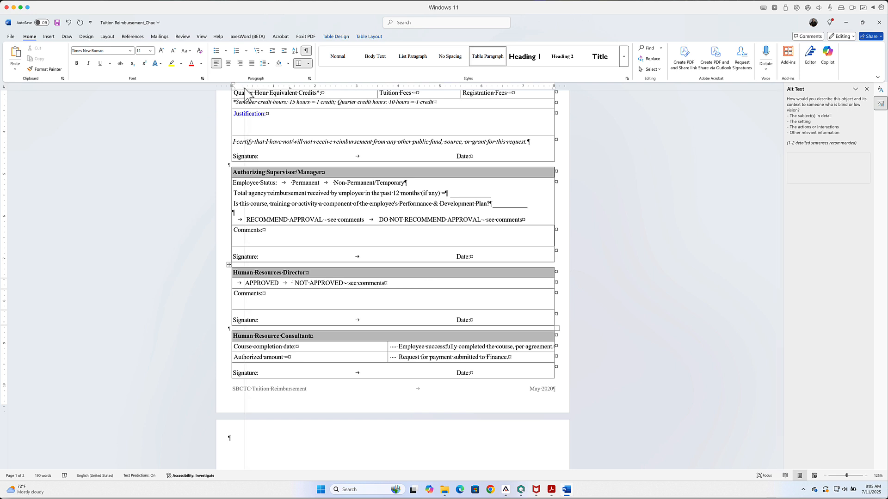
{"action": "key", "text": "BackSpace"}
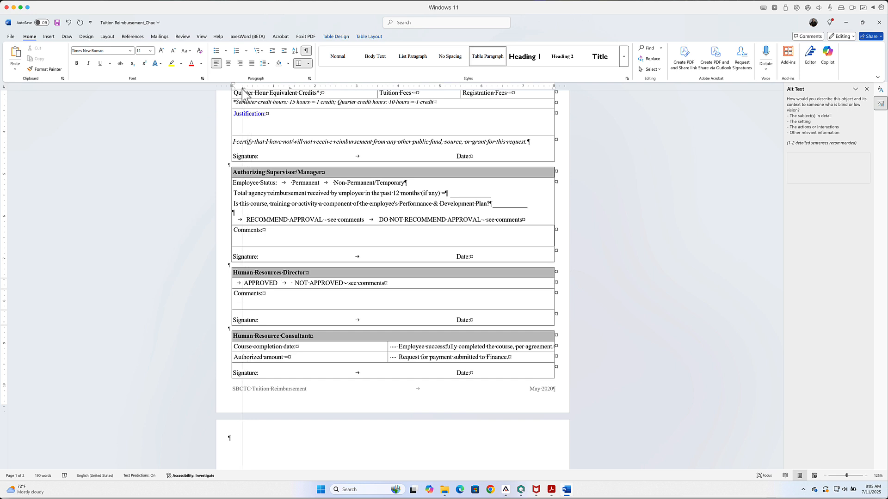
{"action": "left_click_drag", "start_coordinate": [242, 88], "coordinate": [291, 89]}
Step: Remove the extra space before NOT APPROVED and shift its tab stop slightly to the right
{"action": "left_click", "coordinate": [291, 283]}
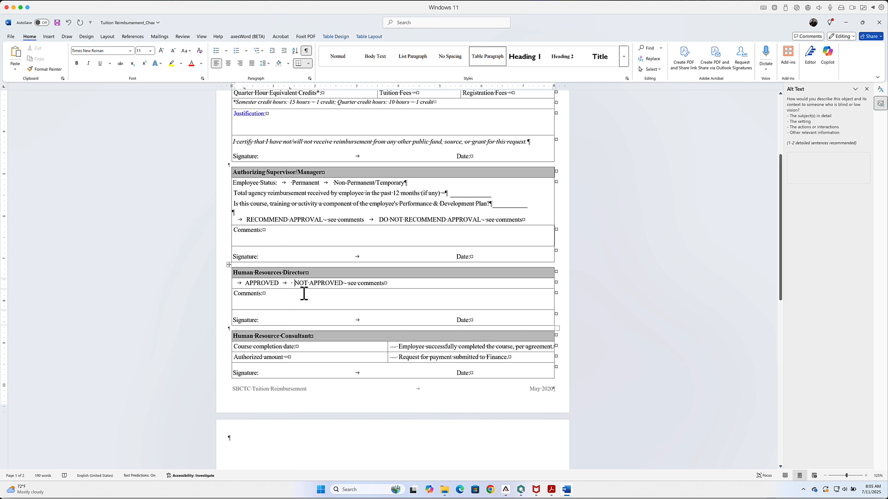
{"action": "key", "text": "Delete"}
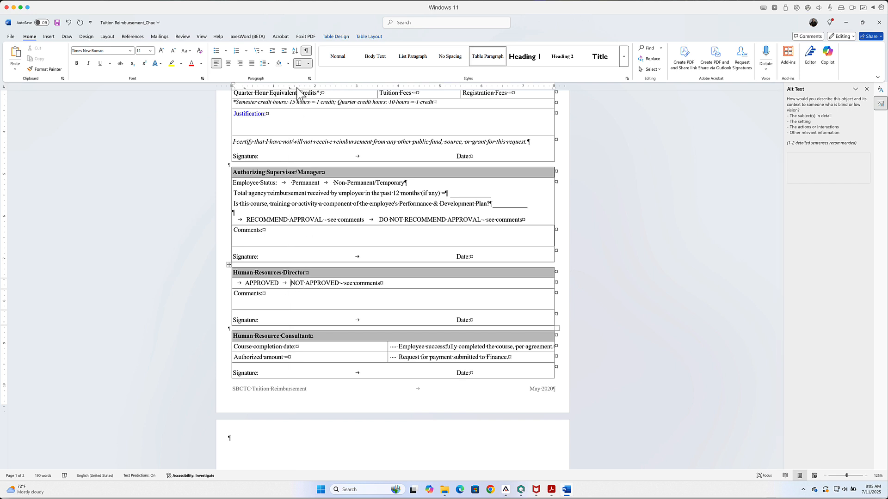
{"action": "left_click_drag", "start_coordinate": [291, 89], "coordinate": [293, 89]}
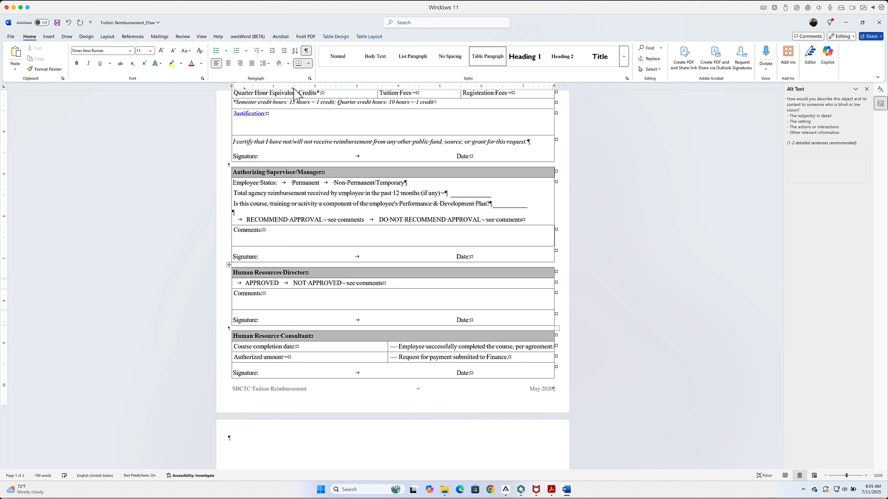
Step: Replace the spaces before "Employee successfully completed the course" with the copied tab and move its tab stop close to the cell's left edge
{"action": "left_click", "coordinate": [395, 350]}
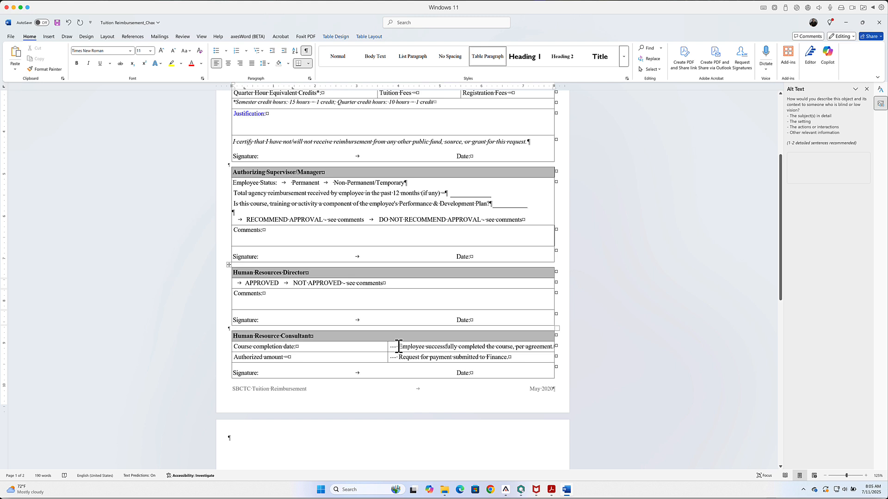
{"action": "left_click_drag", "start_coordinate": [398, 346], "coordinate": [393, 348]}
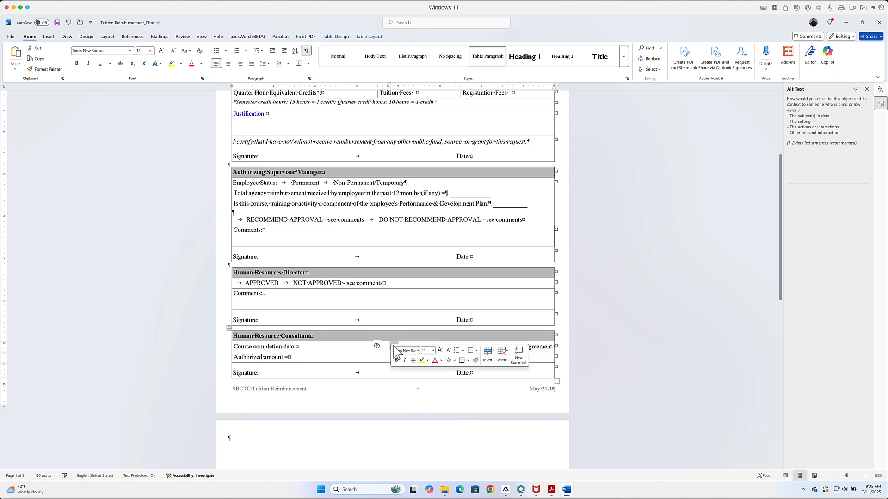
{"action": "right_click", "coordinate": [392, 345]}
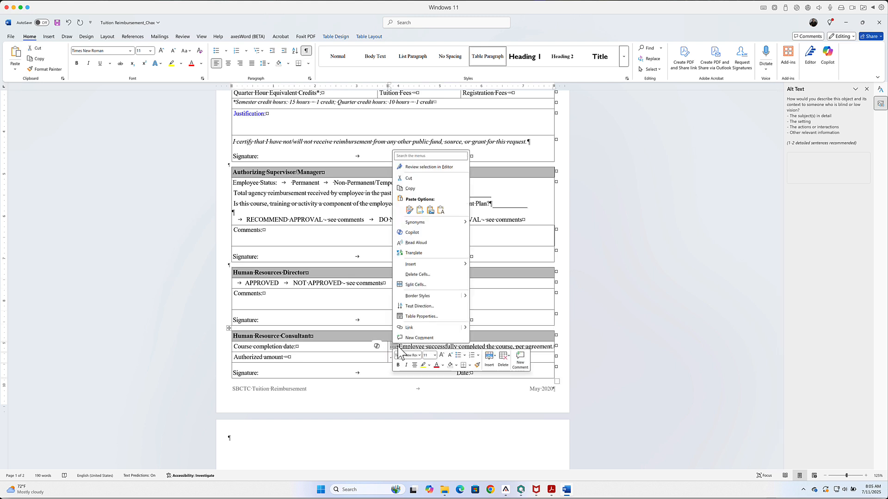
{"action": "left_click", "coordinate": [409, 211]}
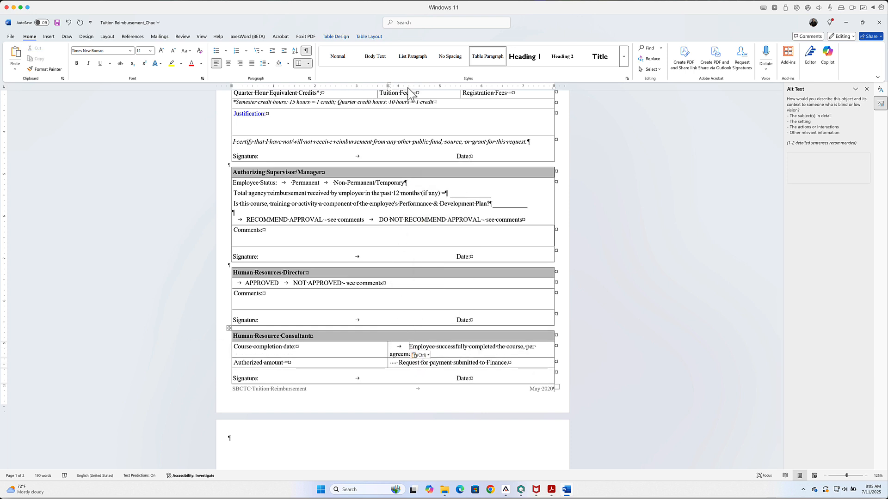
{"action": "left_click_drag", "start_coordinate": [408, 87], "coordinate": [399, 88]}
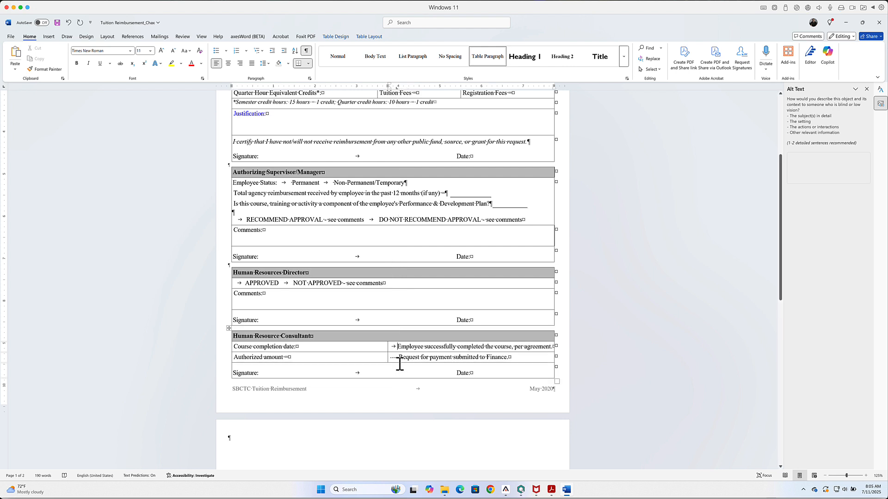
Step: Replace the spaces before "Request for payment submitted to Finance" with the copied tab and align its tab stop with the line above
{"action": "left_click_drag", "start_coordinate": [399, 358], "coordinate": [392, 357]}
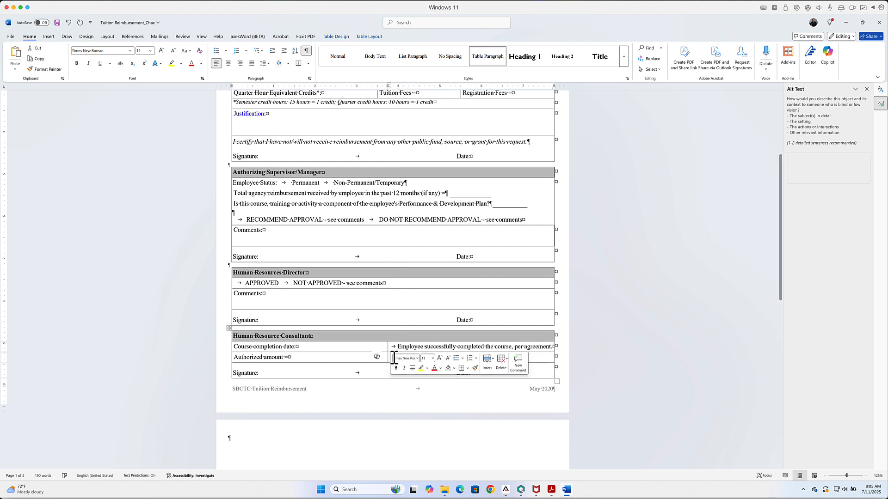
{"action": "right_click", "coordinate": [390, 356]}
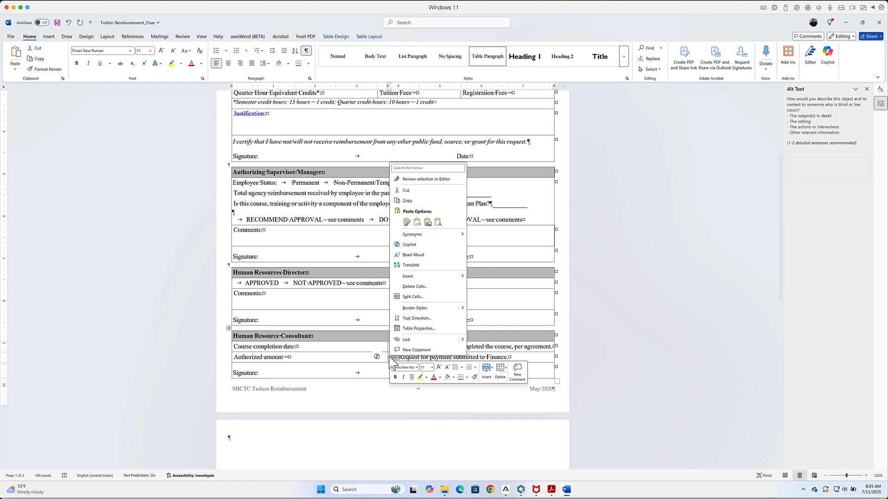
{"action": "left_click", "coordinate": [407, 224]}
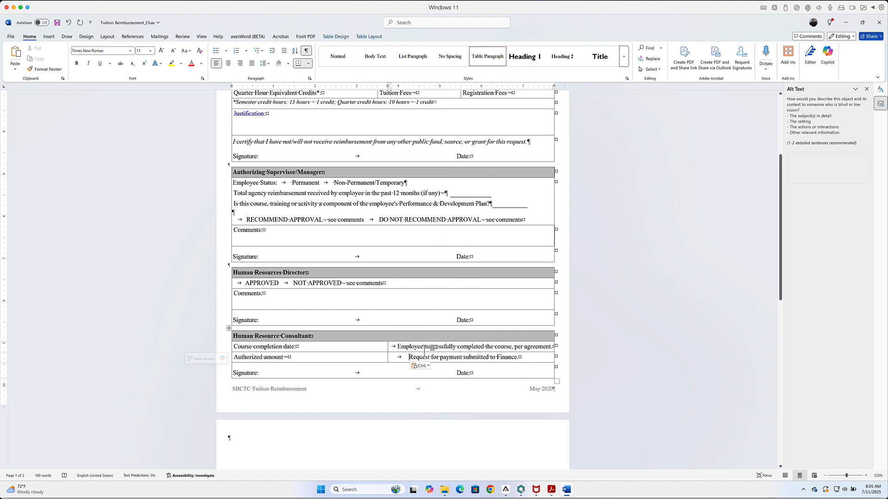
{"action": "left_click", "coordinate": [413, 87]}
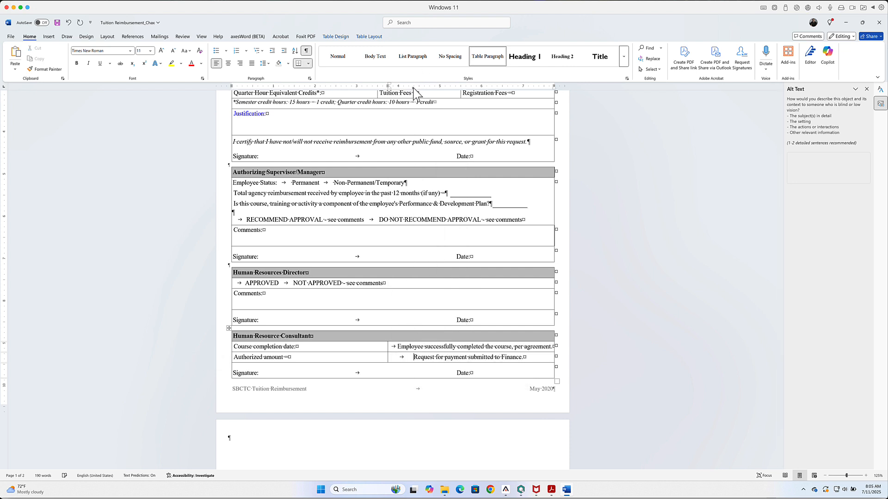
{"action": "left_click_drag", "start_coordinate": [413, 87], "coordinate": [400, 92]}
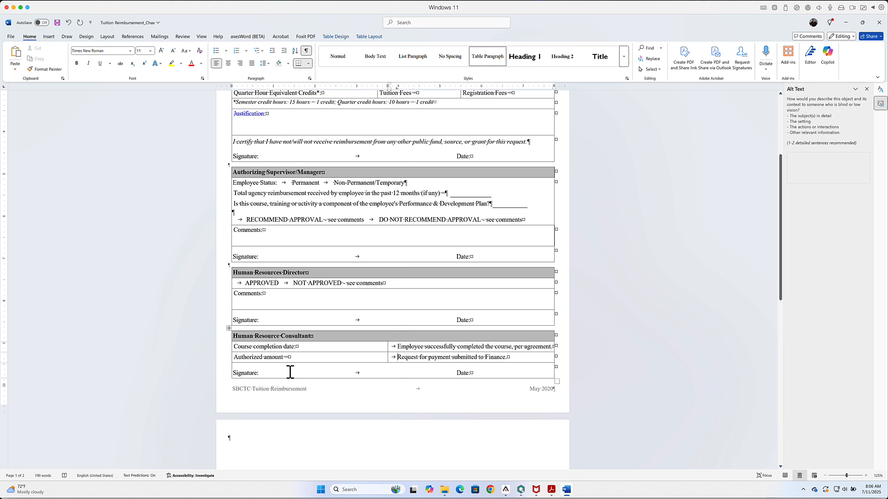
Step: Open the document's information page and check the Title property
{"action": "scroll", "coordinate": [343, 391], "scroll_direction": "up", "scroll_amount": 5}
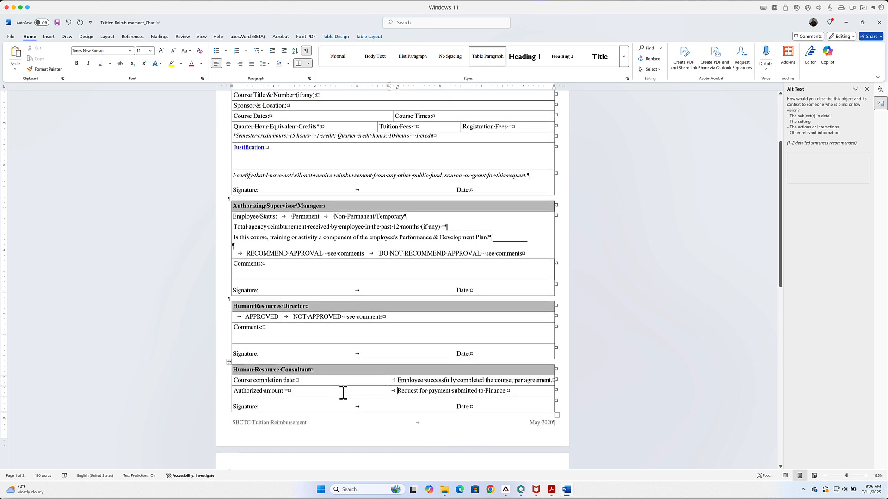
{"action": "scroll", "coordinate": [343, 392], "scroll_direction": "up", "scroll_amount": 1}
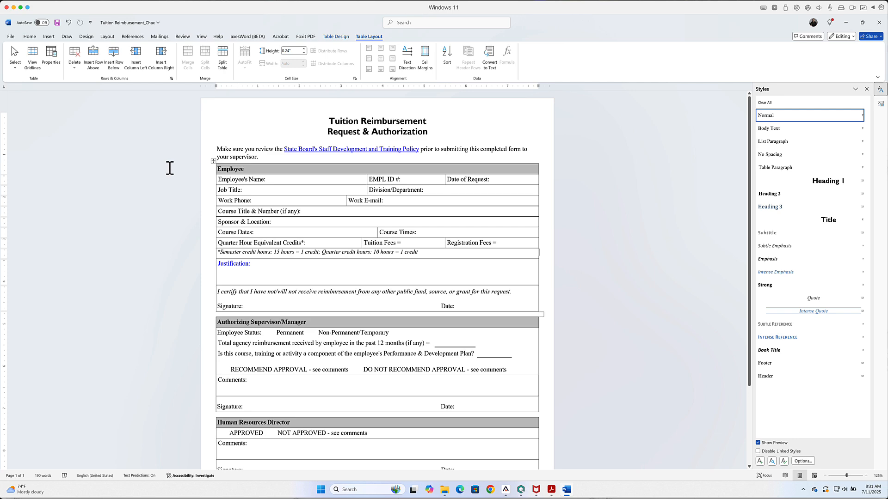
{"action": "left_click", "coordinate": [11, 37]}
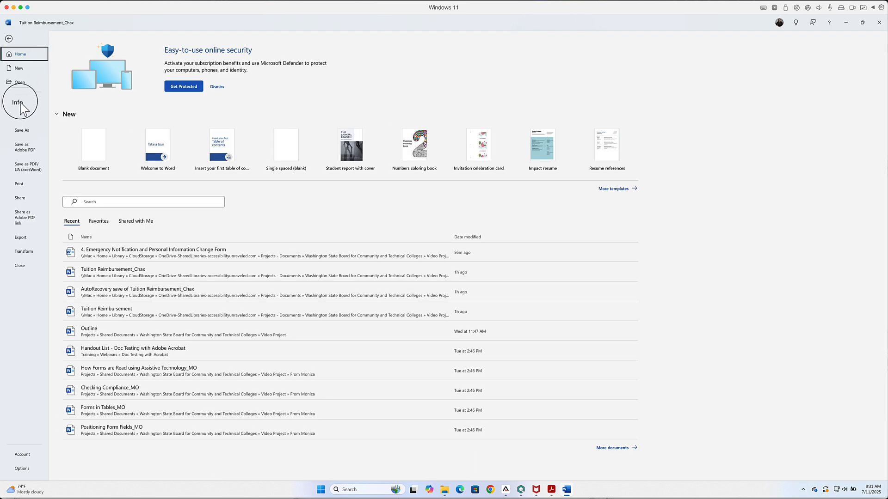
{"action": "left_click", "coordinate": [19, 103]}
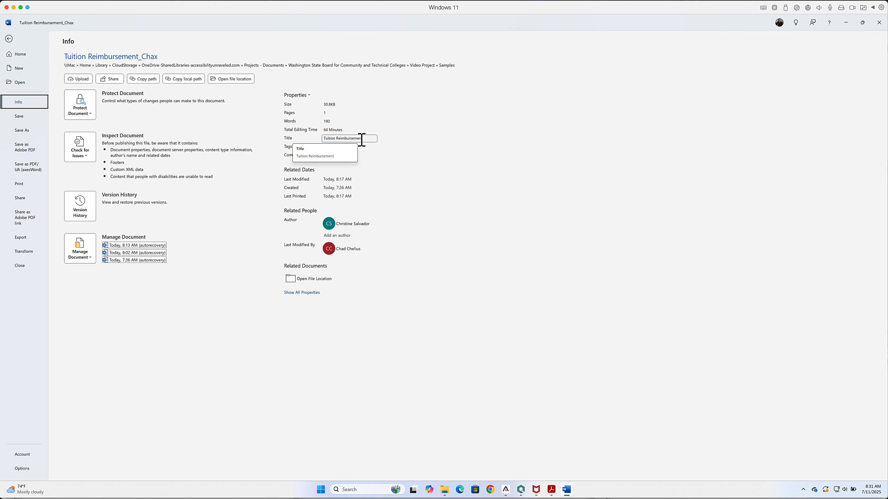
Step: Reopen the document's information page and extend the Title property to "Tuition Reimbursement Request and Authorization"
{"action": "left_click", "coordinate": [8, 39]}
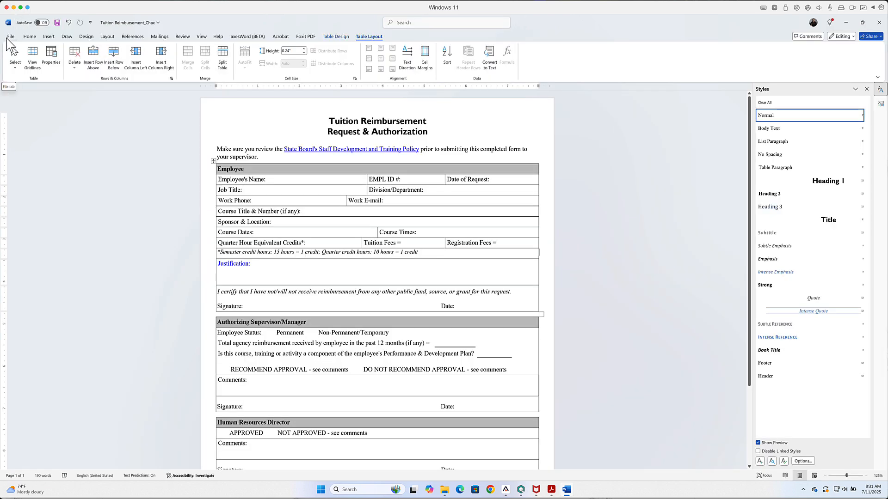
{"action": "left_click", "coordinate": [7, 36]}
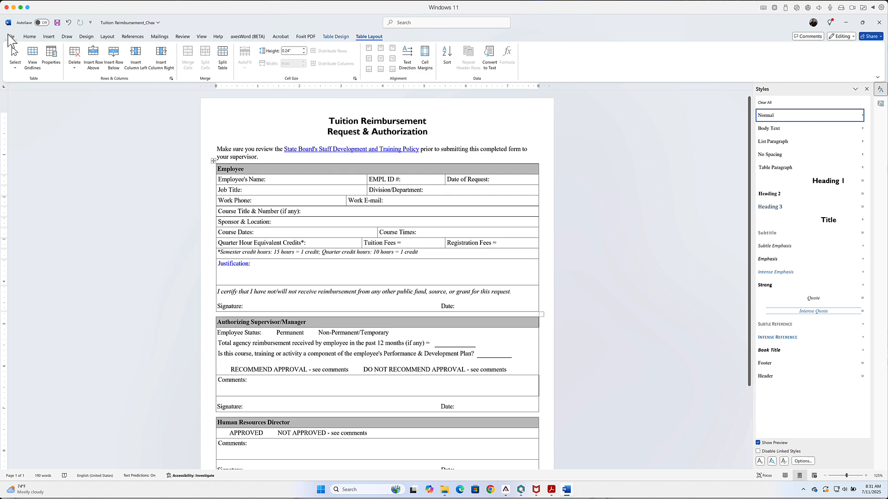
{"action": "left_click", "coordinate": [20, 104]}
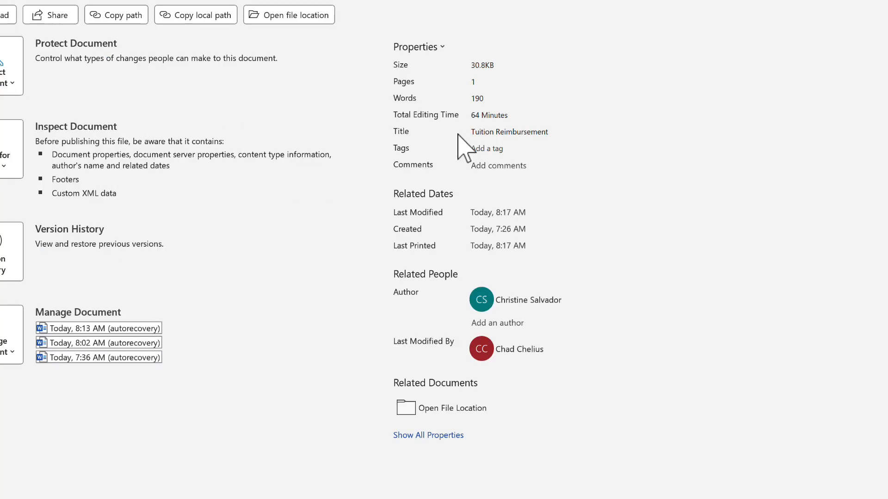
{"action": "left_click", "coordinate": [568, 135]}
{"action": "left_click", "coordinate": [566, 134]}
{"action": "type", "text": "Request "}
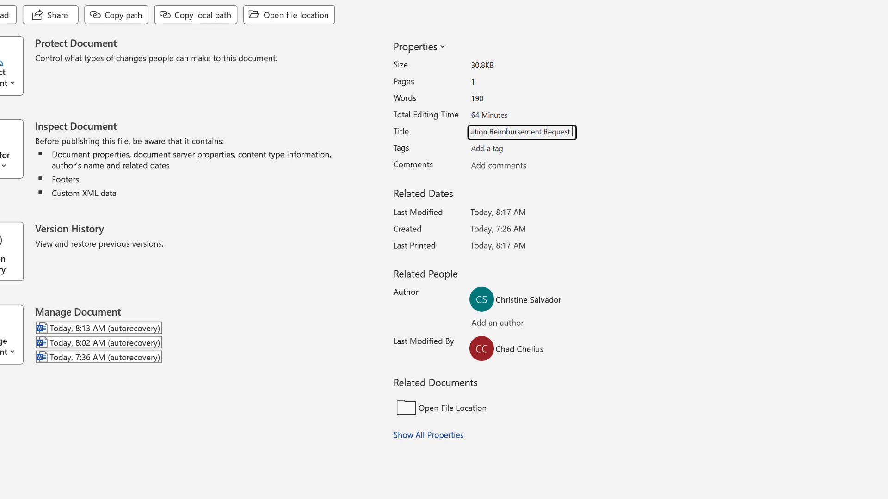
{"action": "type", "text": "and Authorization"}
{"action": "key", "text": "Tab"}
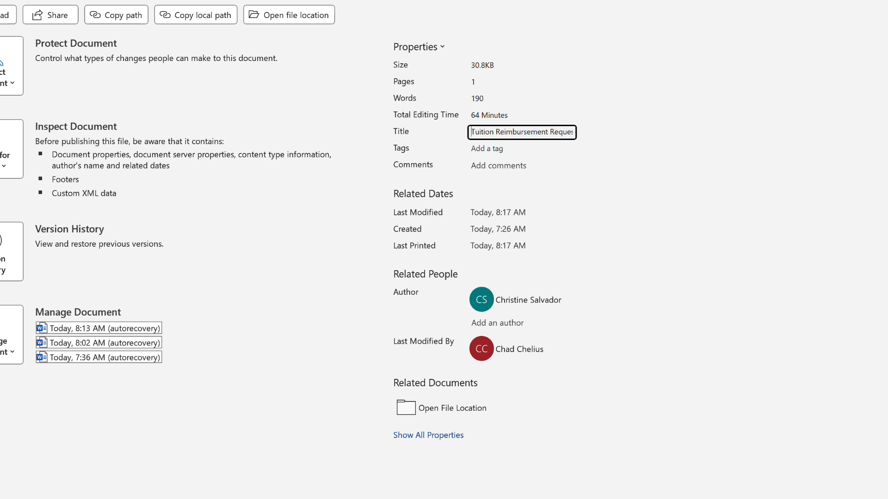
{"action": "left_click", "coordinate": [629, 142]}
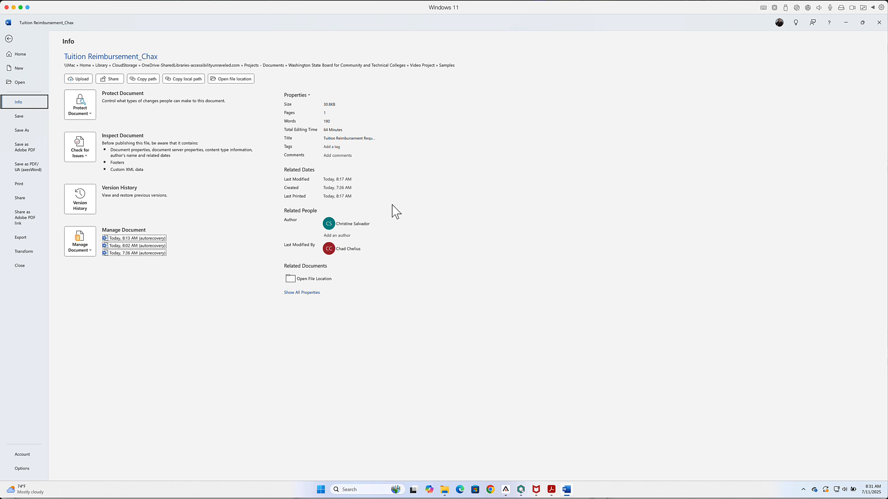
{"action": "mouse_move", "coordinate": [330, 225]}
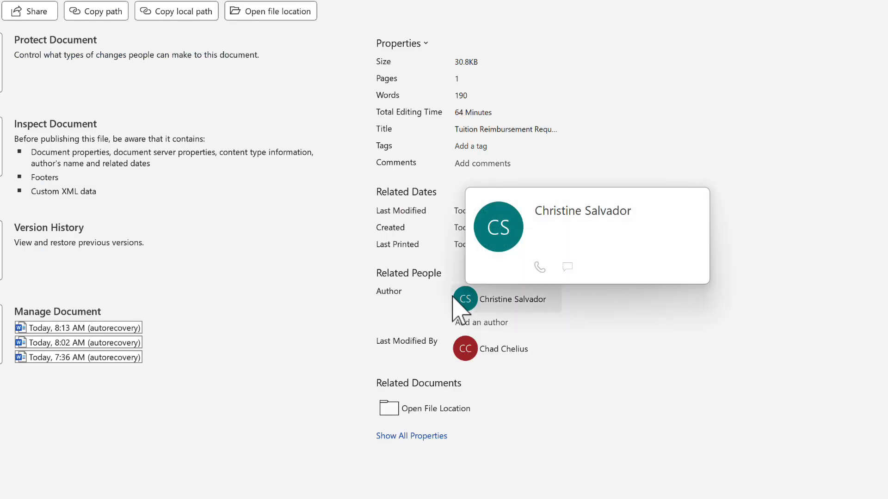
{"action": "left_click", "coordinate": [458, 302]}
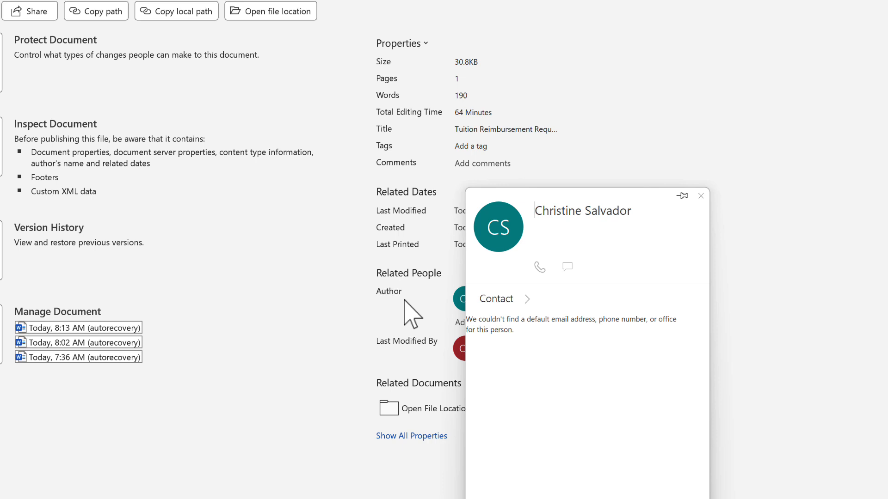
{"action": "left_click", "coordinate": [856, 314]}
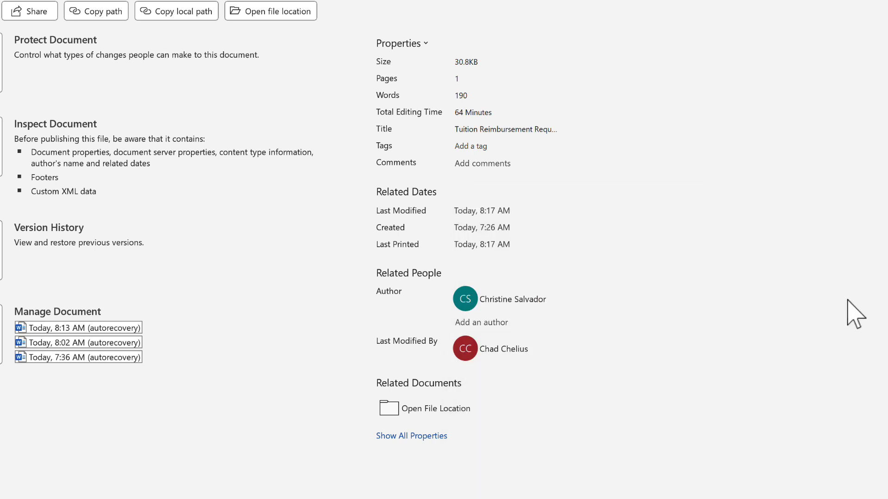
Step: Remove the listed author from the document's properties and return to the document
{"action": "right_click", "coordinate": [465, 301]}
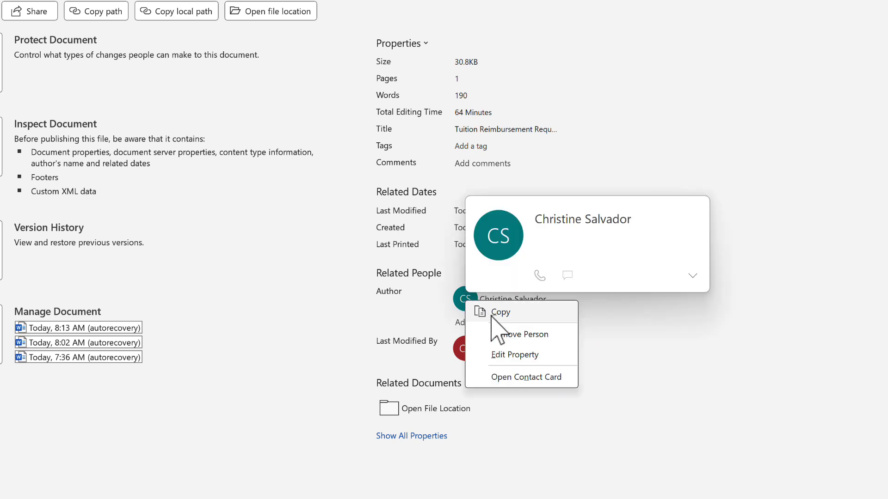
{"action": "left_click", "coordinate": [510, 334]}
{"action": "mouse_move", "coordinate": [510, 336]}
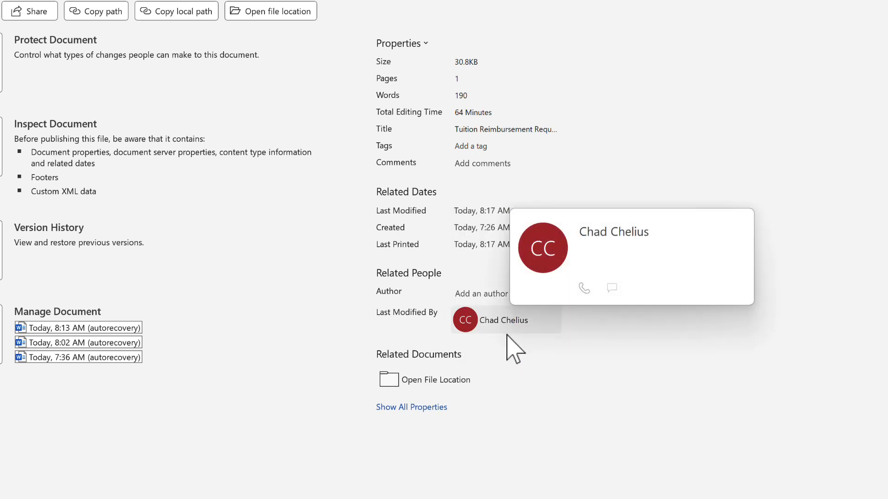
{"action": "left_click", "coordinate": [470, 294]}
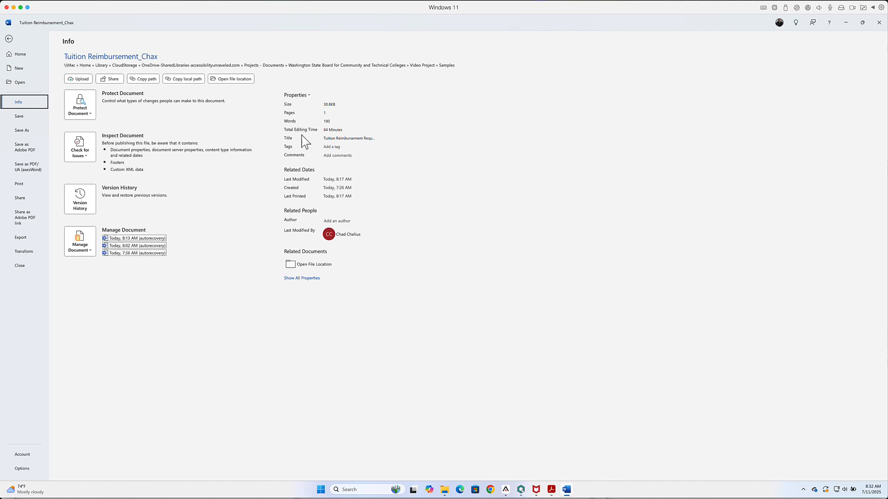
{"action": "left_click", "coordinate": [9, 40]}
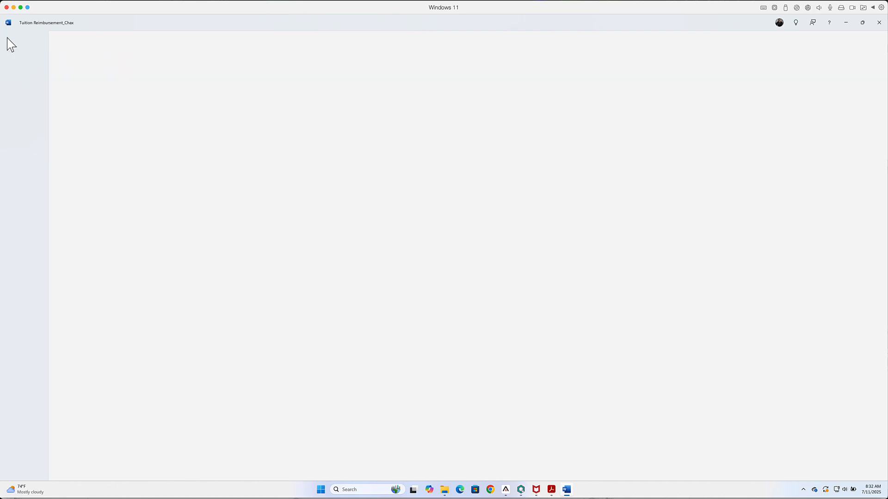